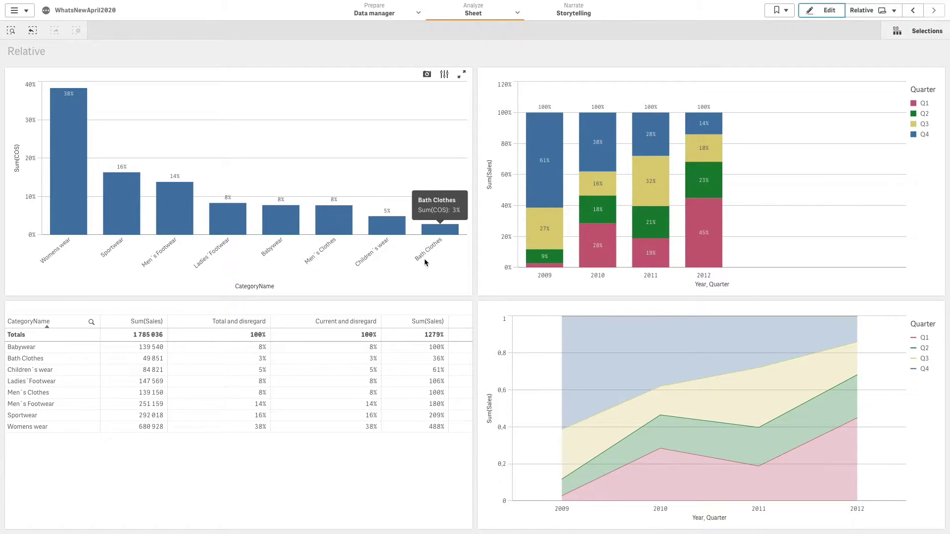
- Open the empty Relative sheet in edit mode with the Charts assets panel showing
{"action": "mouse_move", "coordinate": [660, 272]}
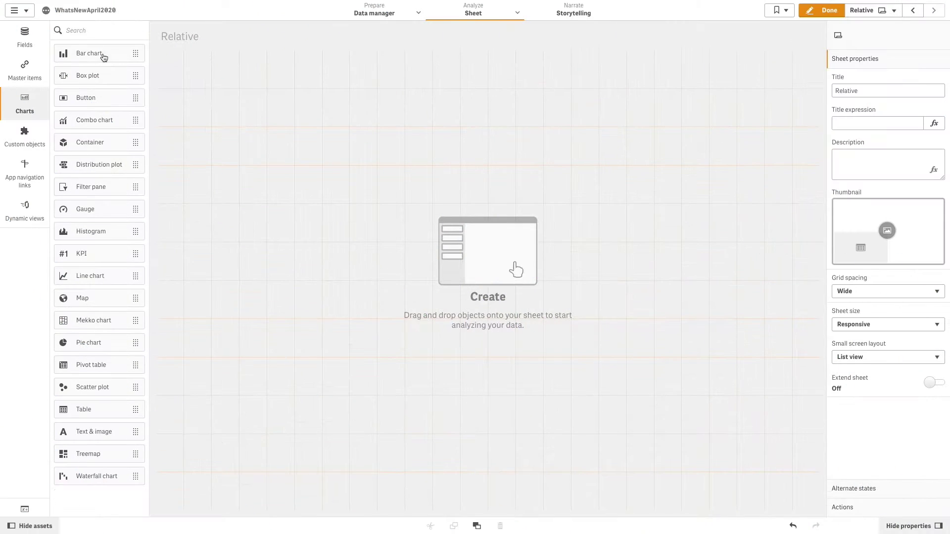
- Add a bar chart with dimension CategoryName and measure Sum(COS)
{"action": "double_click", "coordinate": [105, 56]}
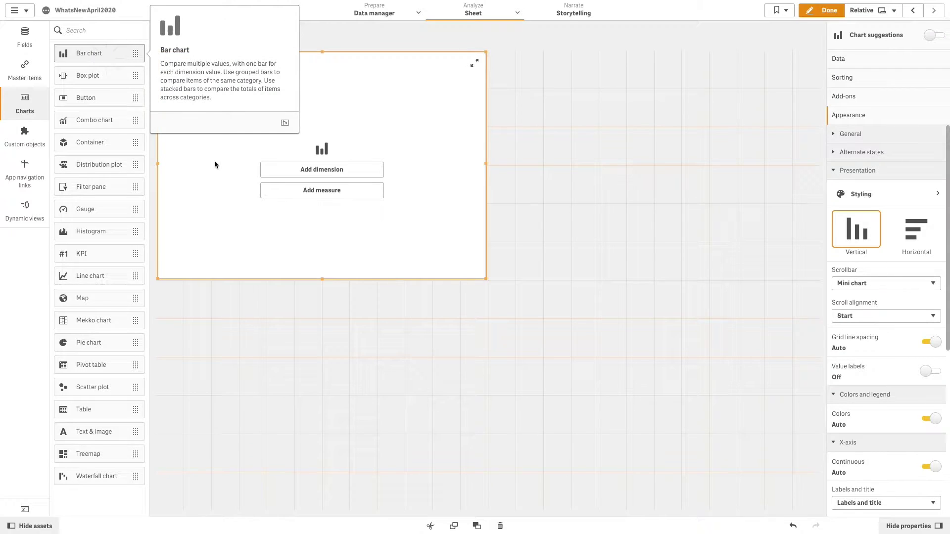
{"action": "left_click", "coordinate": [315, 172]}
{"action": "type", "text": "cate"}
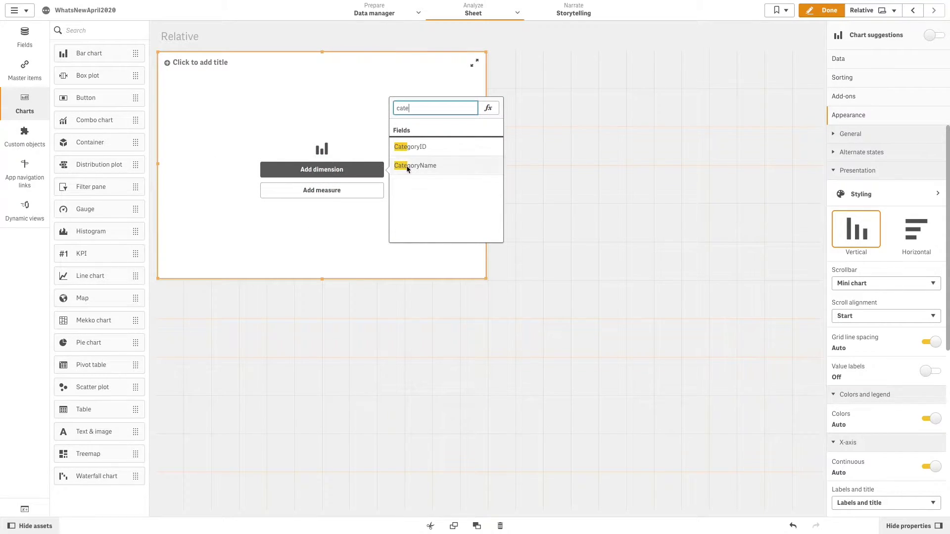
{"action": "left_click", "coordinate": [405, 168]}
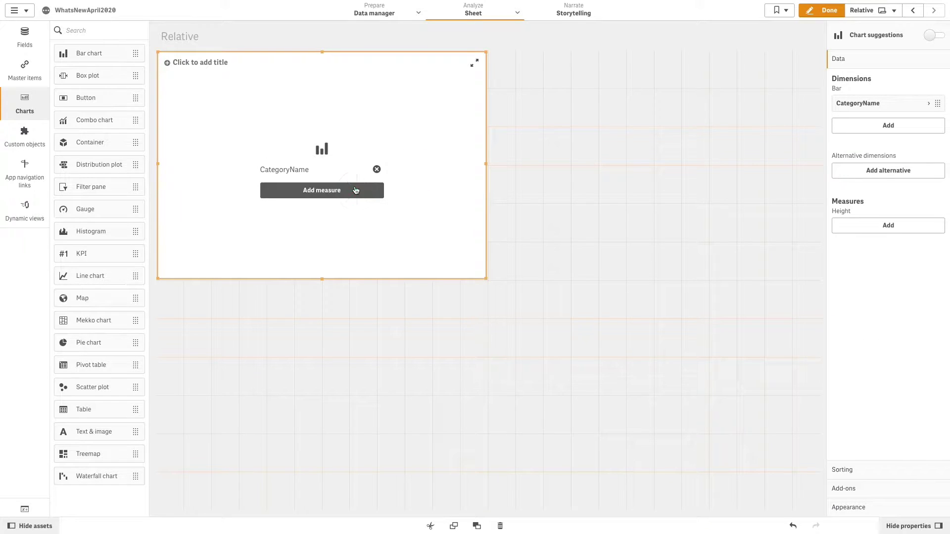
{"action": "left_click", "coordinate": [356, 190]}
{"action": "type", "text": "cos"}
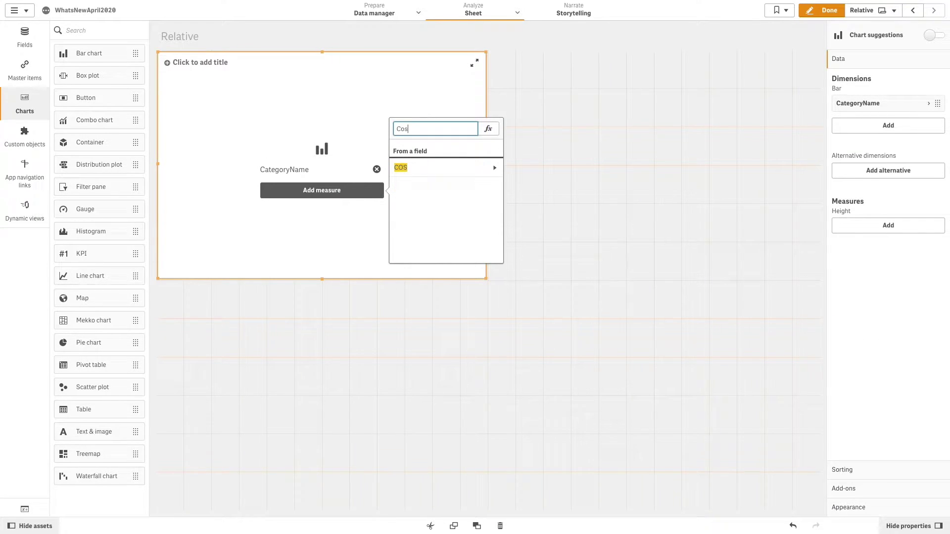
{"action": "left_click", "coordinate": [448, 168]}
{"action": "left_click", "coordinate": [442, 167]}
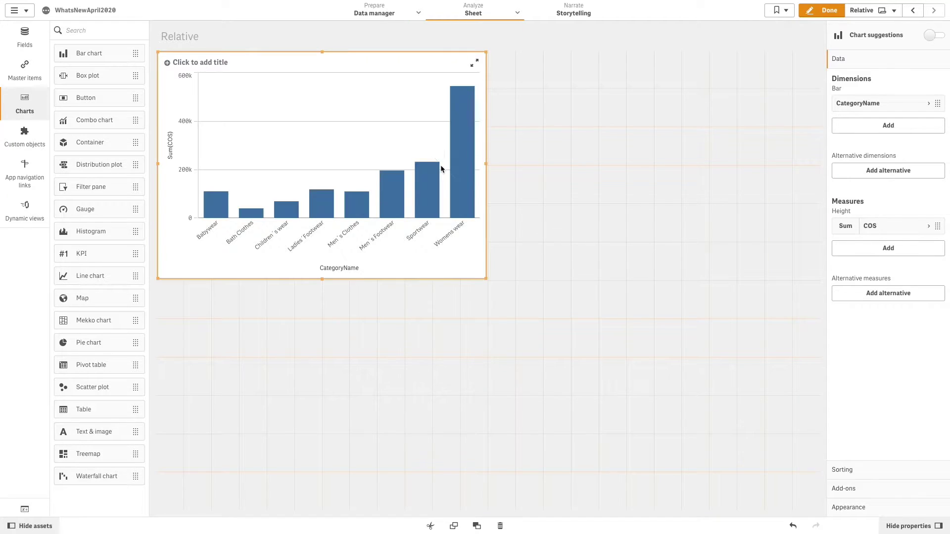
- Format the Sum(COS) measure as Number with the 12% percentage pattern
{"action": "left_click", "coordinate": [880, 223]}
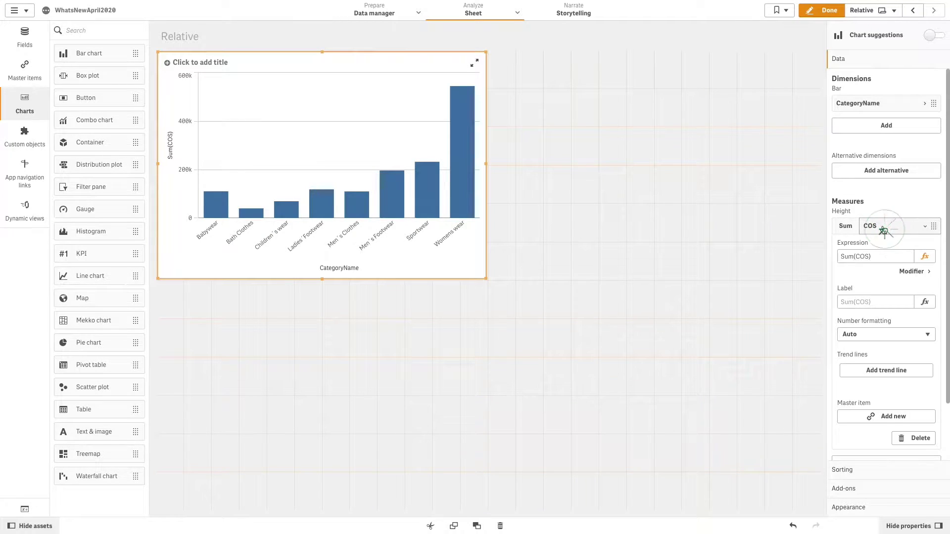
{"action": "left_click", "coordinate": [875, 335]}
{"action": "left_click", "coordinate": [874, 347]}
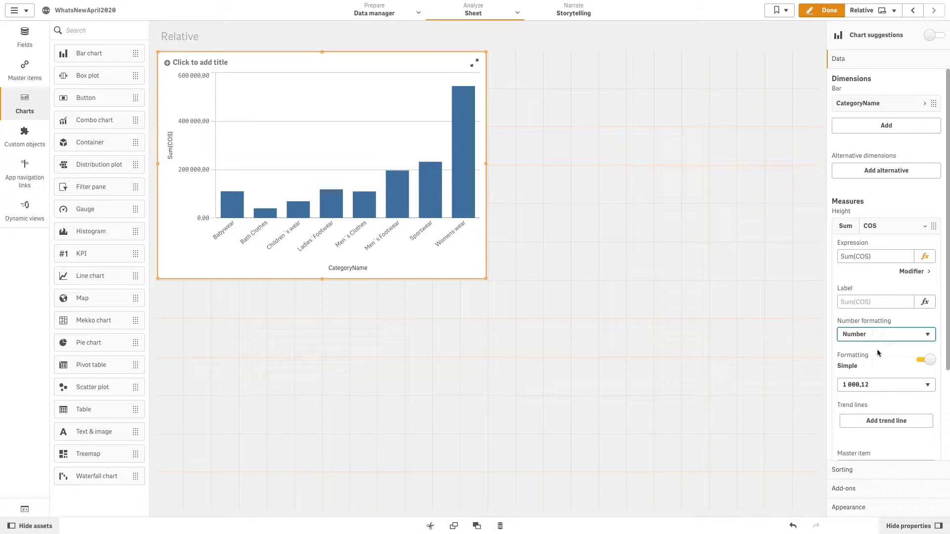
{"action": "left_click", "coordinate": [871, 386]}
{"action": "left_click", "coordinate": [870, 393]}
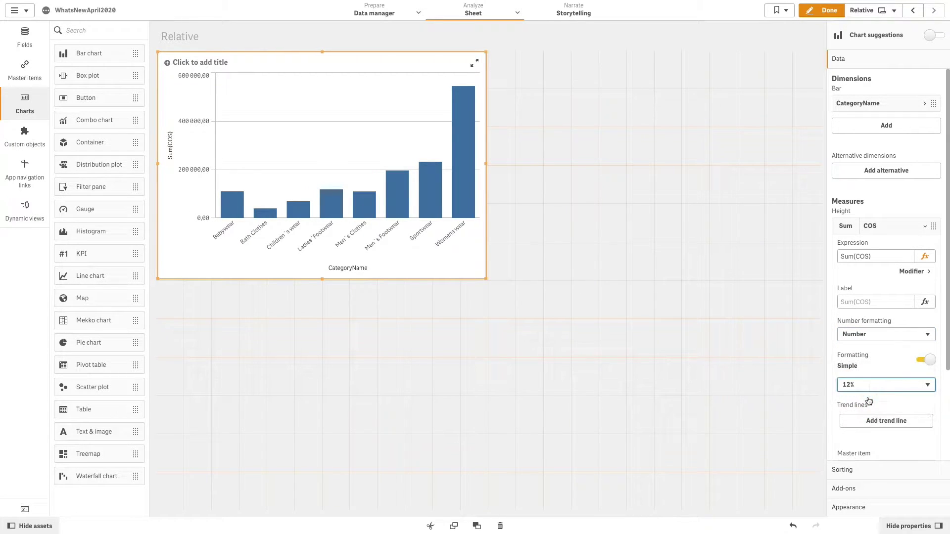
{"action": "scroll", "coordinate": [870, 346], "scroll_direction": "down", "scroll_amount": 5}
- Show value labels, sort by Sum(COS) first, and apply the Relative numbers modifier
{"action": "left_click", "coordinate": [876, 510]}
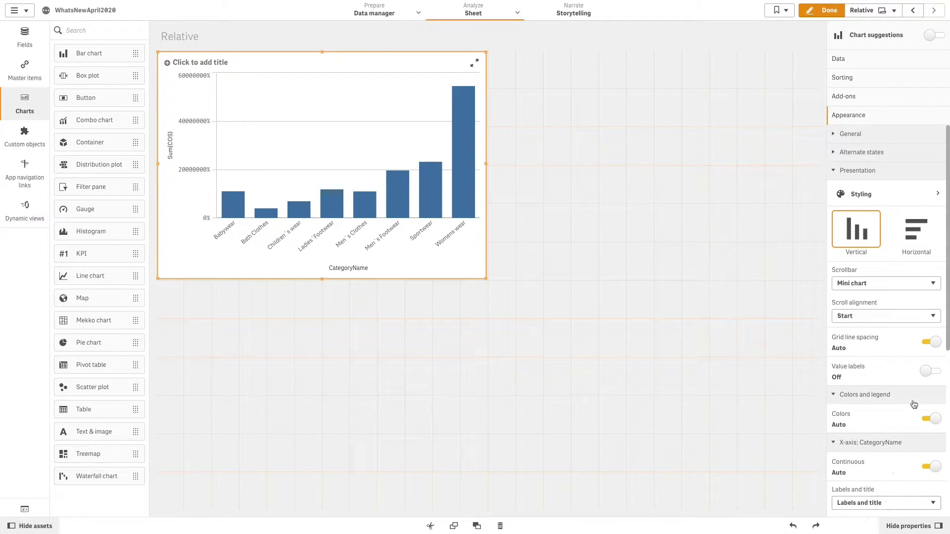
{"action": "left_click", "coordinate": [925, 372]}
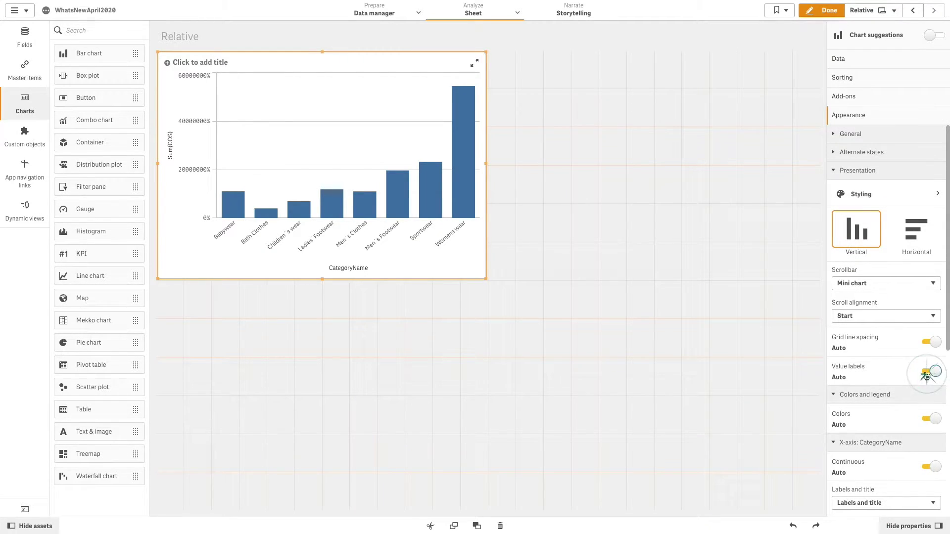
{"action": "left_click", "coordinate": [871, 77]}
{"action": "left_click_drag", "start_coordinate": [869, 118], "coordinate": [863, 66]}
{"action": "left_click", "coordinate": [863, 66]}
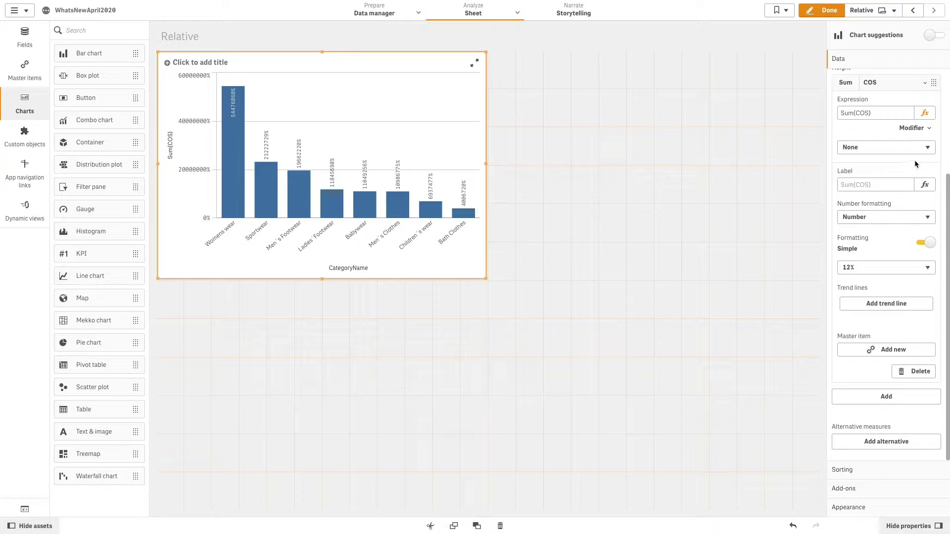
{"action": "left_click", "coordinate": [915, 147]}
{"action": "left_click", "coordinate": [894, 184]}
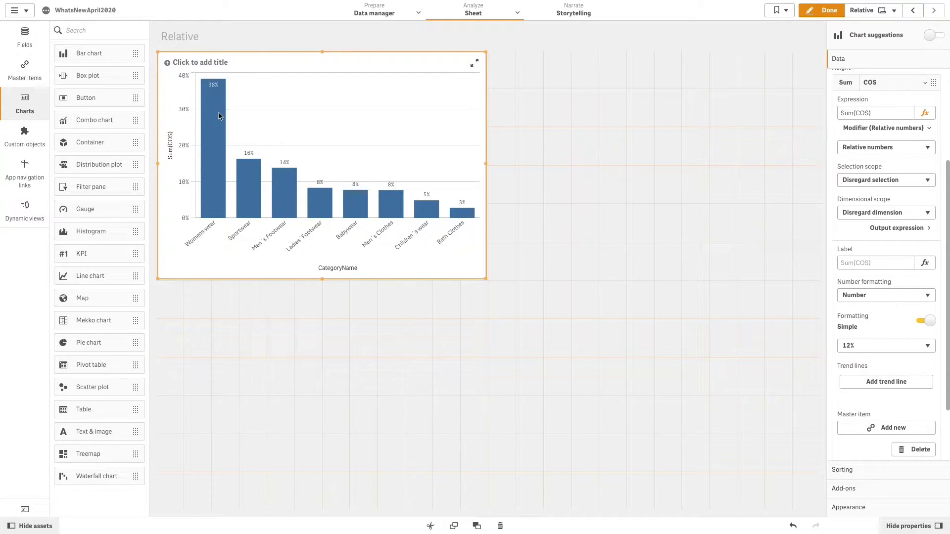
- Place a second bar chart beside the first with dimensions Year and Quarter
{"action": "left_click_drag", "start_coordinate": [116, 54], "coordinate": [554, 168]}
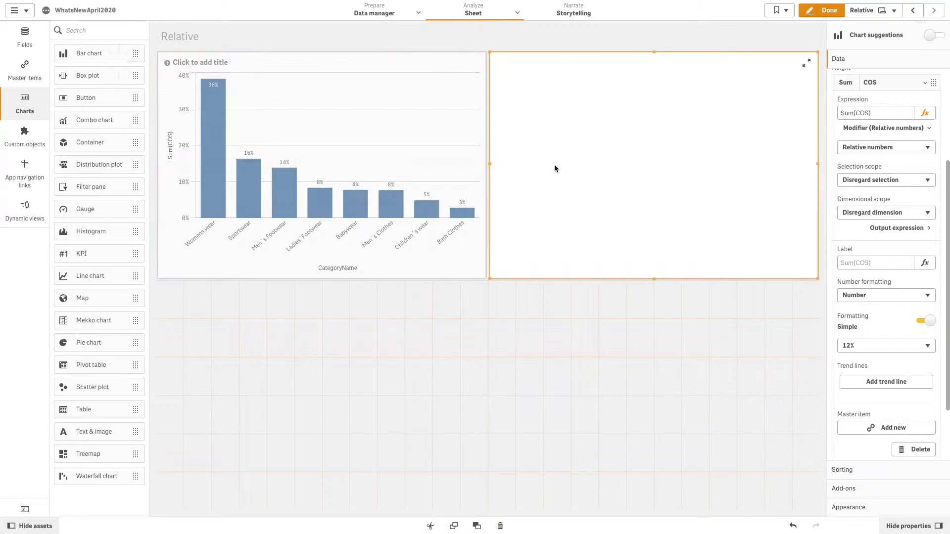
{"action": "left_click", "coordinate": [677, 176]}
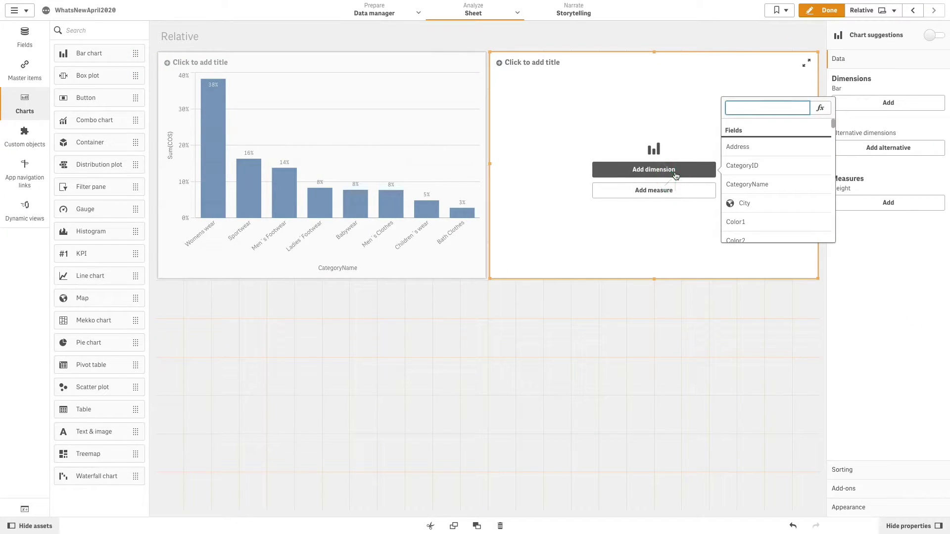
{"action": "type", "text": "Year"}
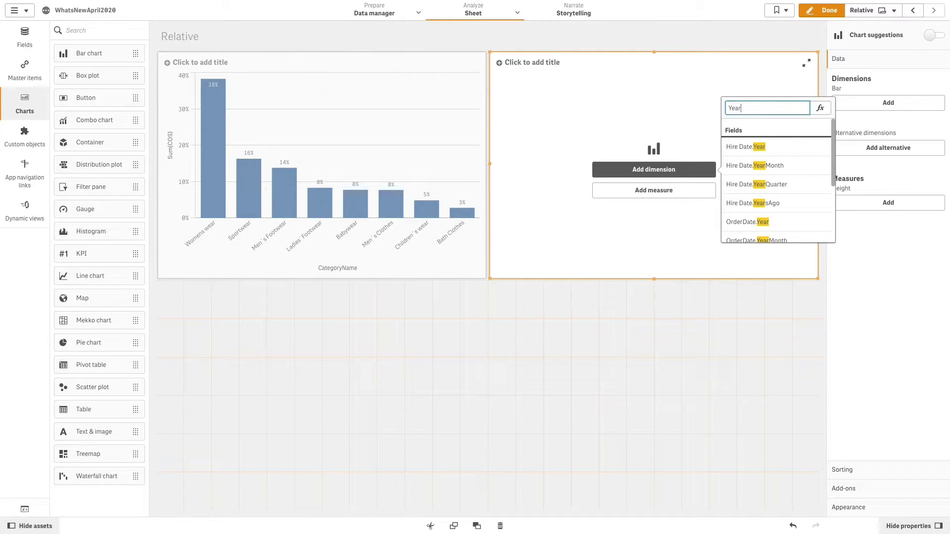
{"action": "scroll", "coordinate": [830, 199], "scroll_direction": "down", "scroll_amount": 2}
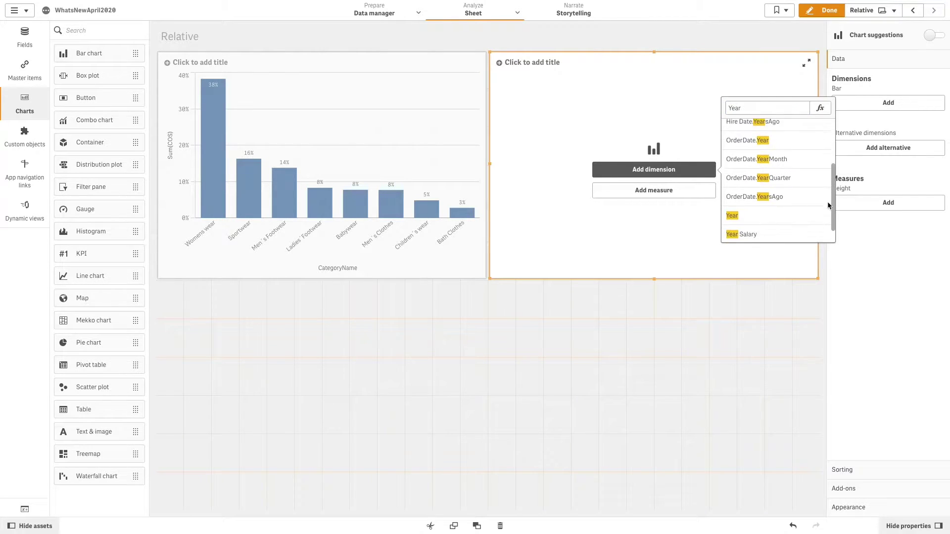
{"action": "left_click", "coordinate": [792, 202]}
{"action": "left_click", "coordinate": [888, 125]}
{"action": "type", "text": "Quarter"}
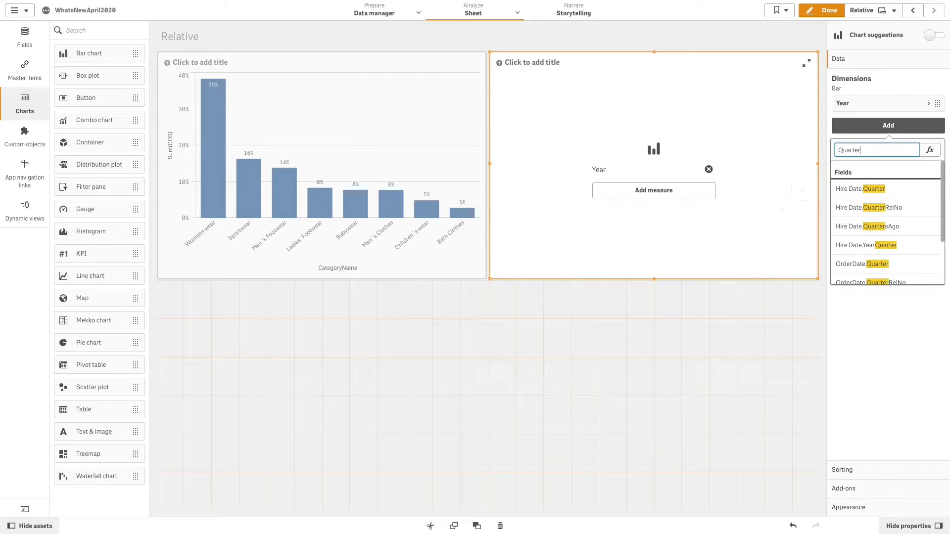
{"action": "scroll", "coordinate": [891, 222], "scroll_direction": "down", "scroll_amount": 4}
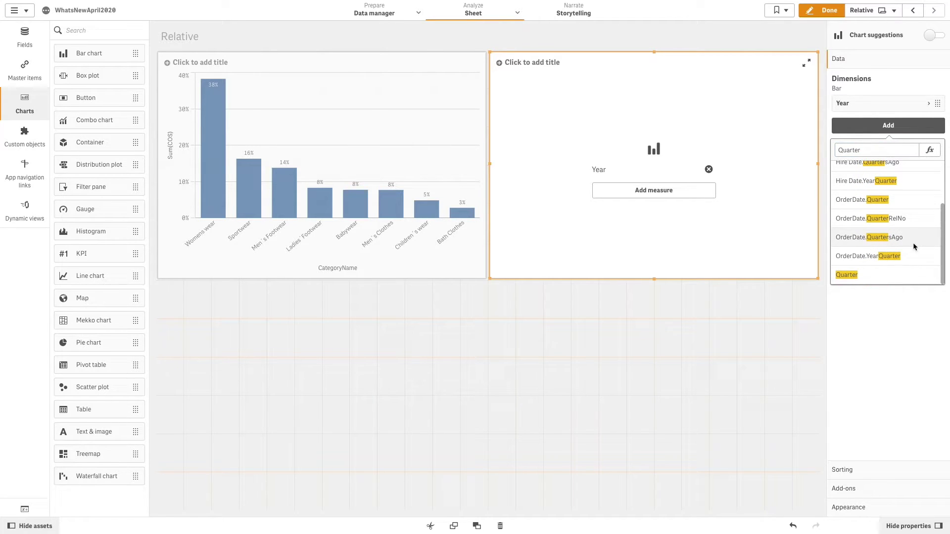
{"action": "left_click", "coordinate": [889, 274]}
- Give the second bar chart the measure Sum(Sales)
{"action": "left_click", "coordinate": [703, 205]}
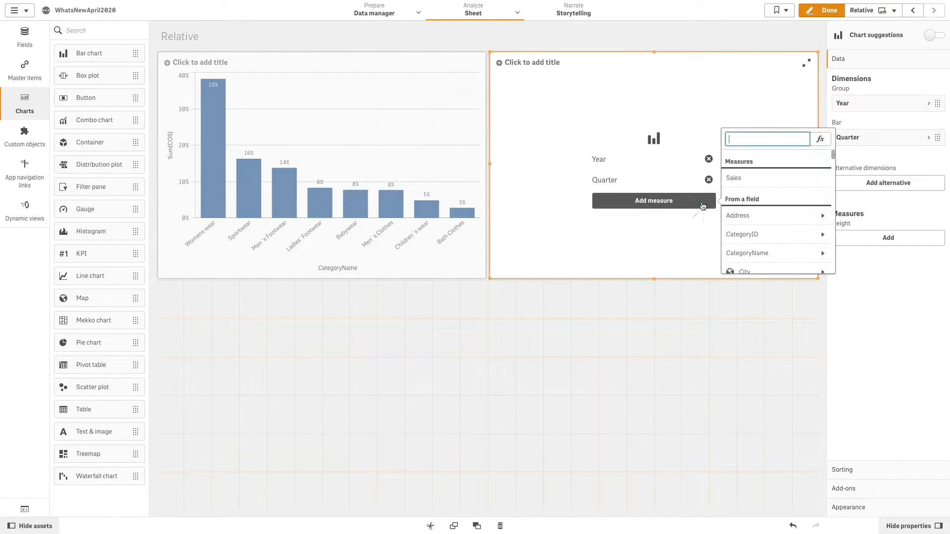
{"action": "type", "text": "Sales"}
{"action": "left_click", "coordinate": [747, 215]}
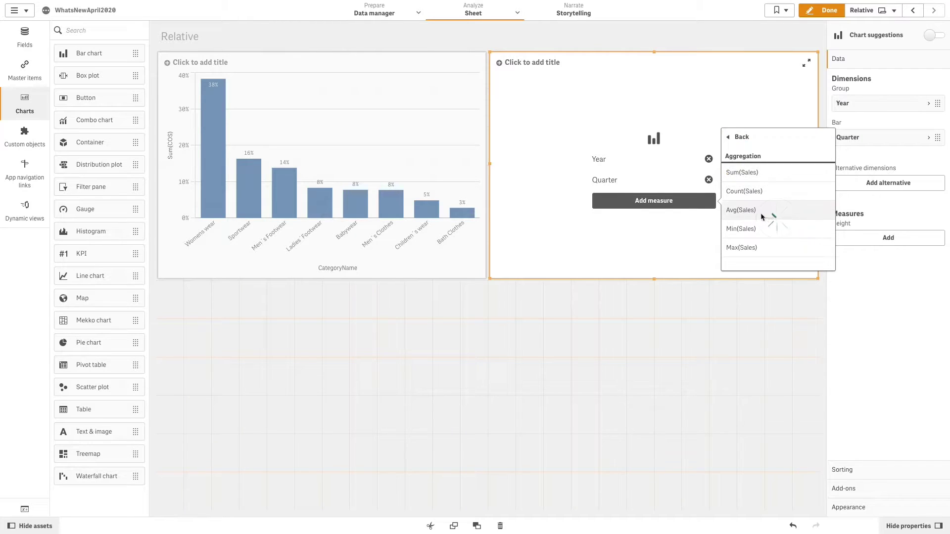
{"action": "left_click", "coordinate": [750, 174]}
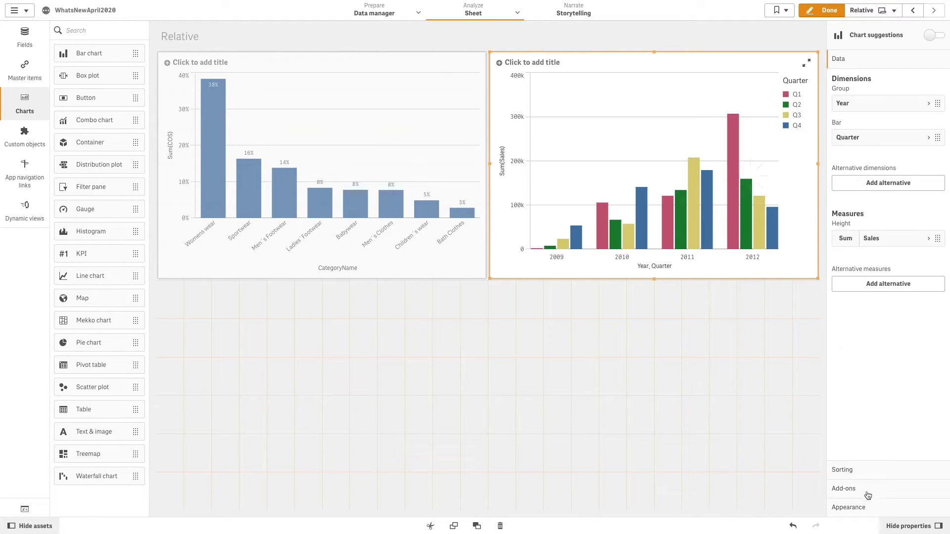
{"action": "left_click", "coordinate": [866, 515]}
- Make the Sales chart stacked and label each stacked segment with its value
{"action": "left_click", "coordinate": [922, 252]}
{"action": "left_click", "coordinate": [927, 426]}
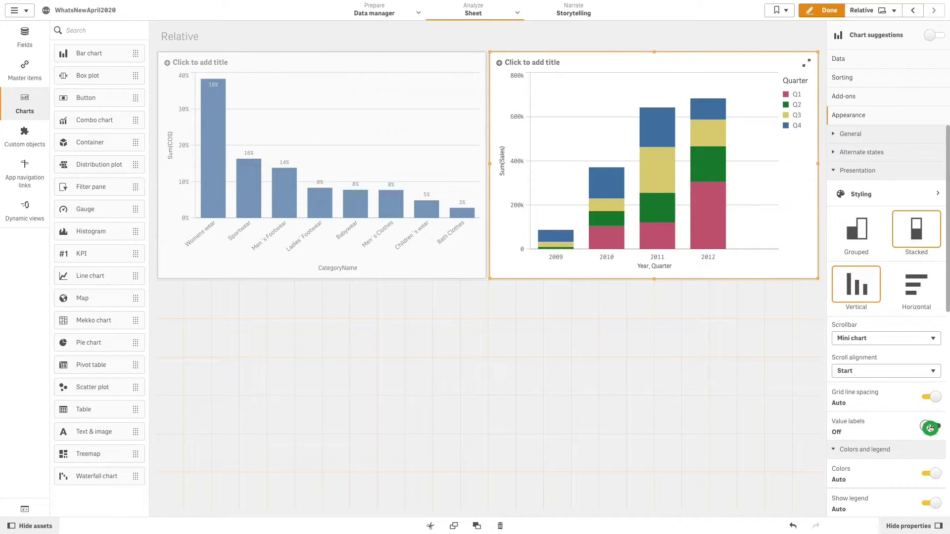
{"action": "left_click", "coordinate": [927, 455]}
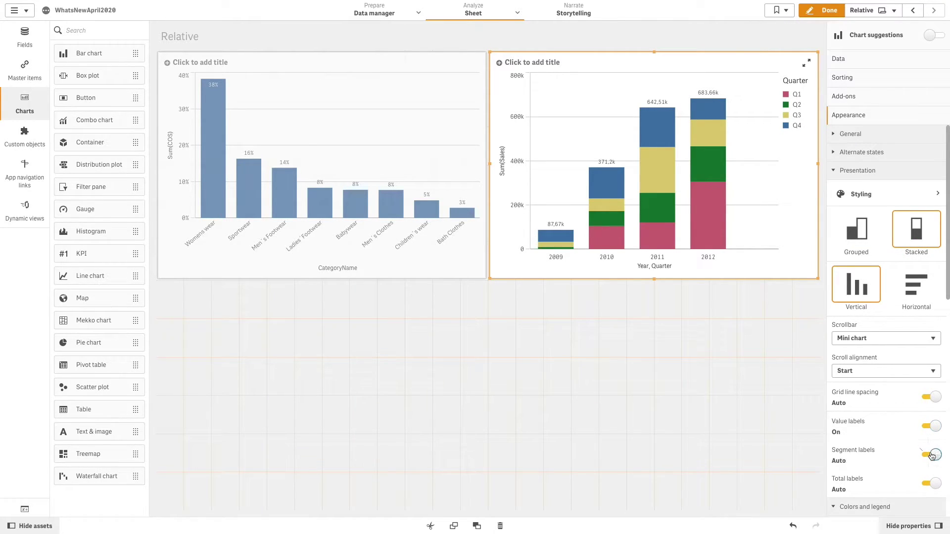
- Format the Sales measure as Number with the 12% percentage pattern
{"action": "left_click", "coordinate": [885, 68]}
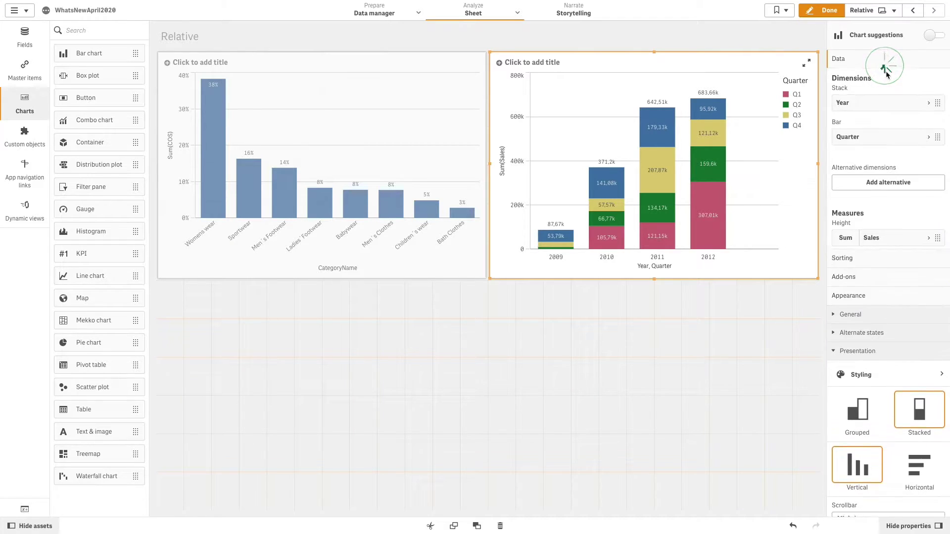
{"action": "left_click", "coordinate": [881, 240]}
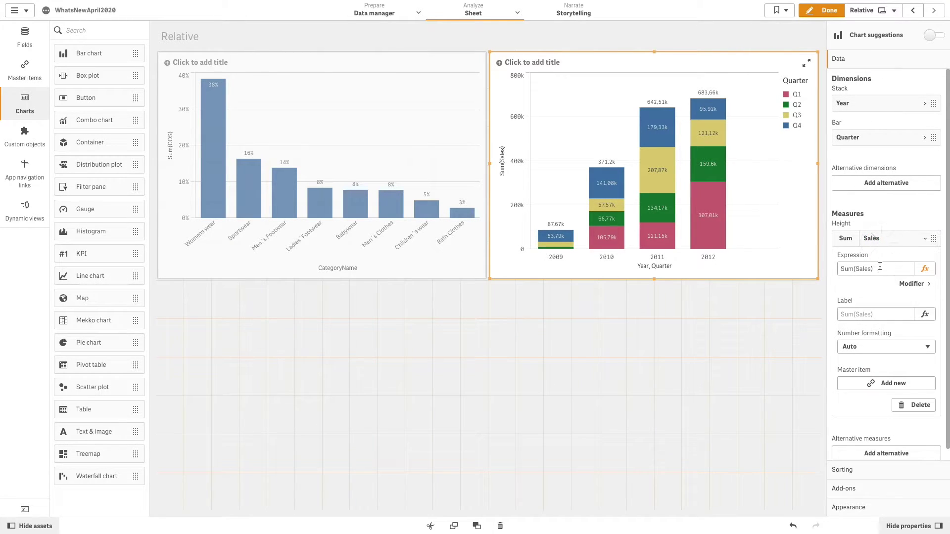
{"action": "left_click", "coordinate": [870, 346]}
{"action": "left_click", "coordinate": [871, 359]}
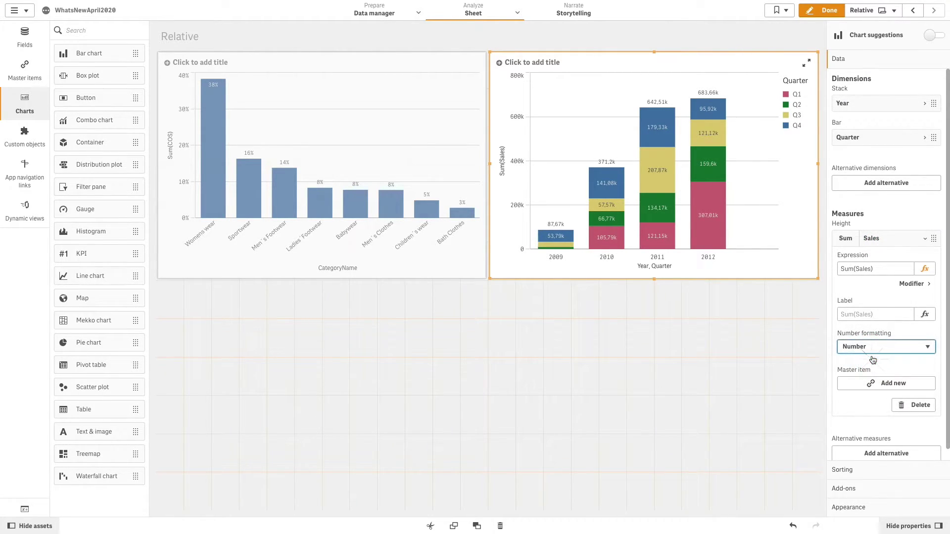
{"action": "left_click", "coordinate": [886, 397]}
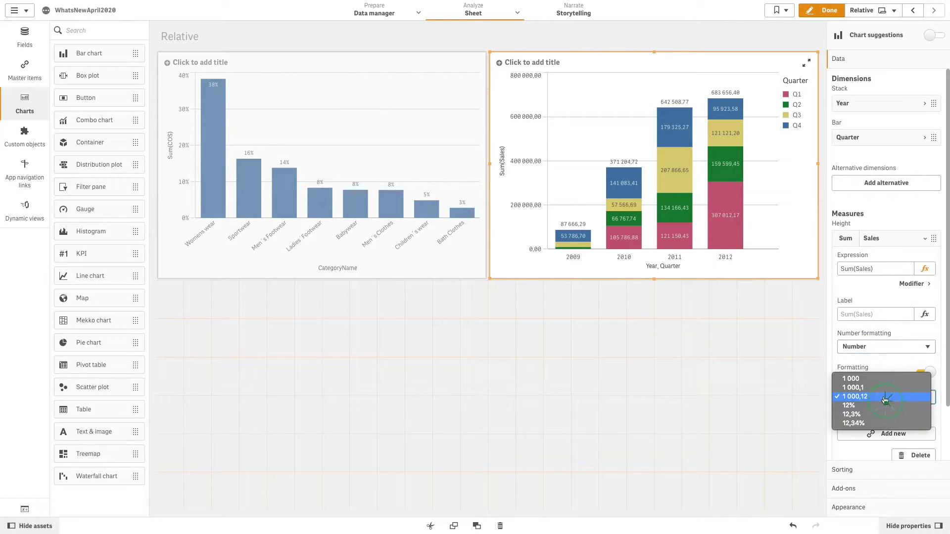
{"action": "left_click", "coordinate": [881, 406]}
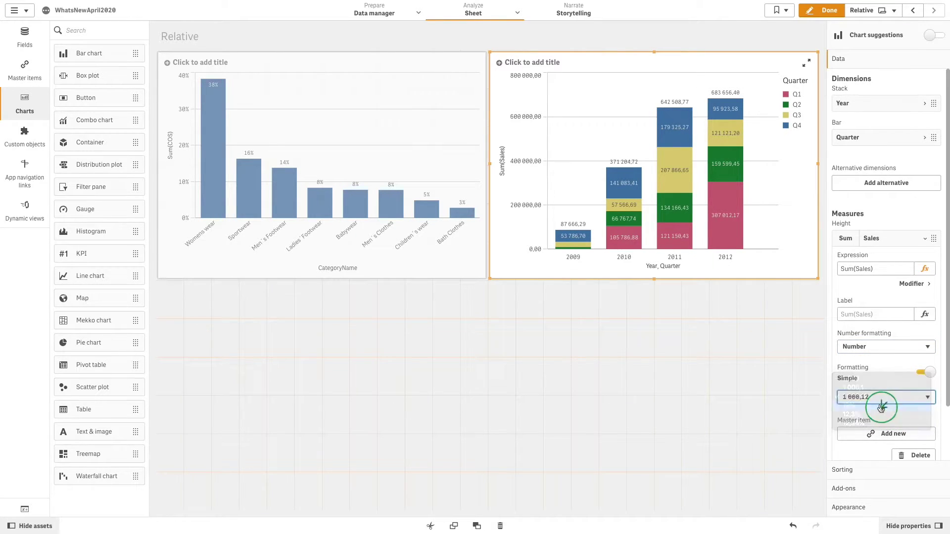
- Set Sales to Relative numbers with Current selection scope, respecting the Year dimension
{"action": "left_click", "coordinate": [915, 284]}
{"action": "left_click", "coordinate": [916, 303]}
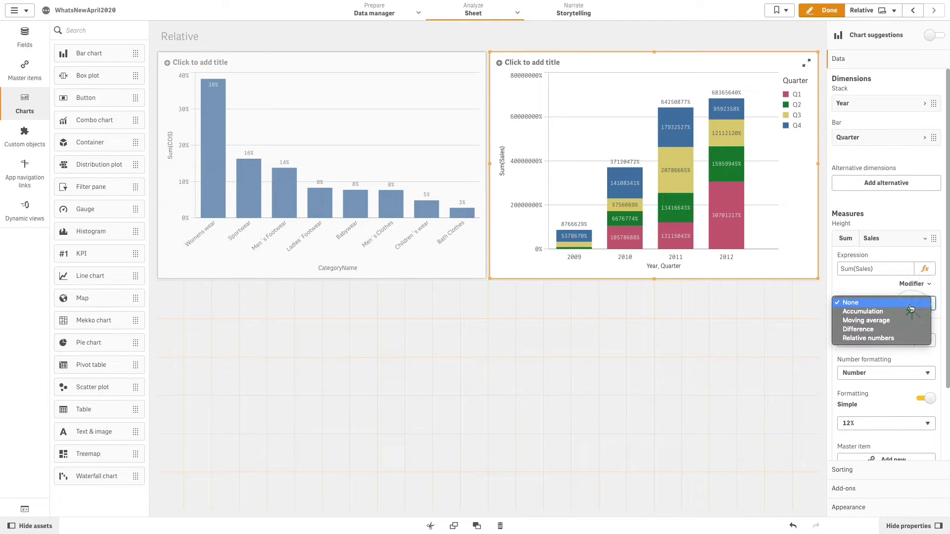
{"action": "left_click", "coordinate": [900, 339]}
{"action": "left_click", "coordinate": [901, 337]}
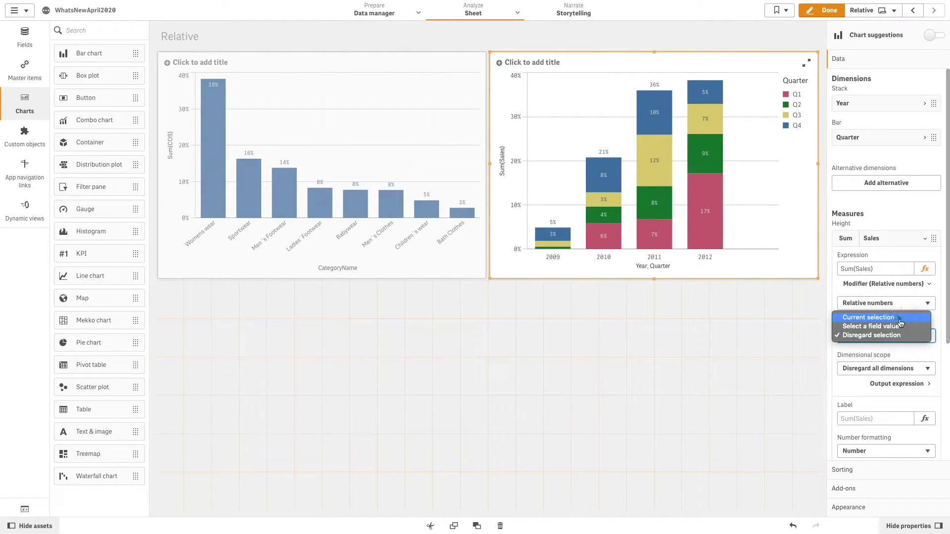
{"action": "left_click", "coordinate": [900, 319]}
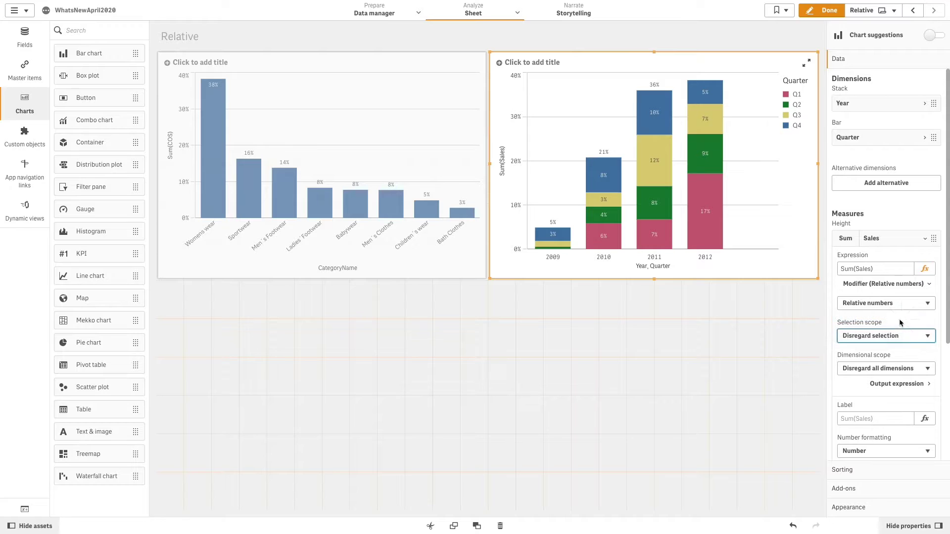
{"action": "left_click", "coordinate": [896, 371]}
{"action": "left_click", "coordinate": [895, 360]}
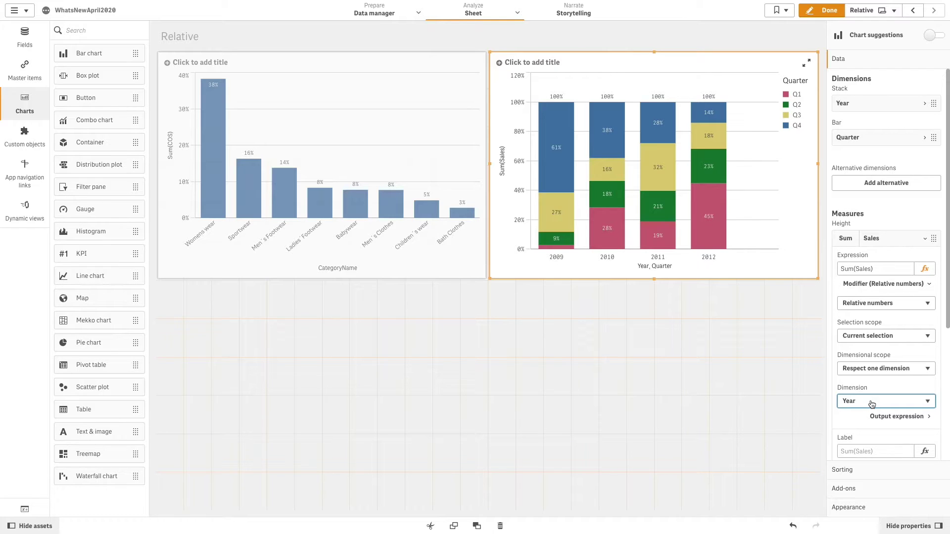
- Add a table below the bar chart with CategoryName as its first column
{"action": "left_click_drag", "start_coordinate": [120, 411], "coordinate": [237, 399]}
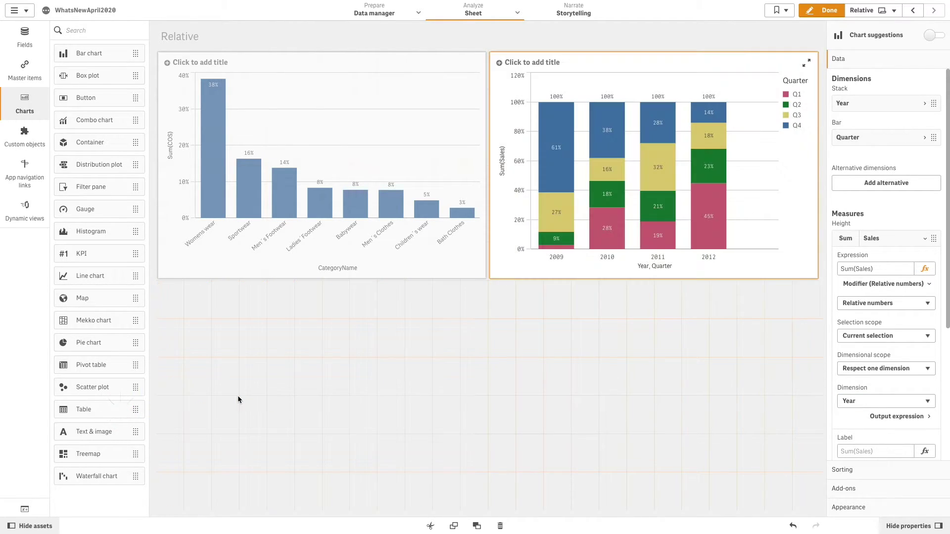
{"action": "left_click", "coordinate": [357, 408]}
{"action": "type", "text": "CategoryName"}
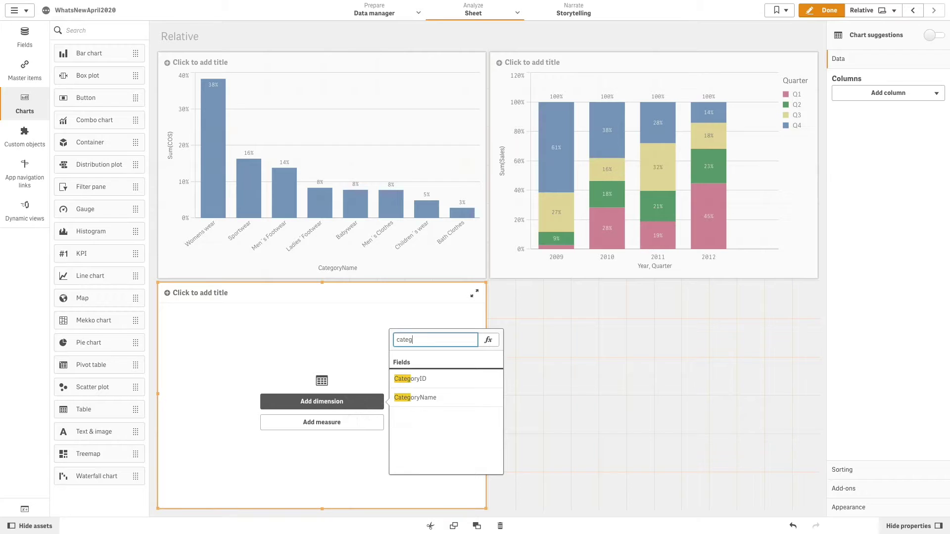
{"action": "key", "text": "Return"}
{"action": "left_click", "coordinate": [907, 117]}
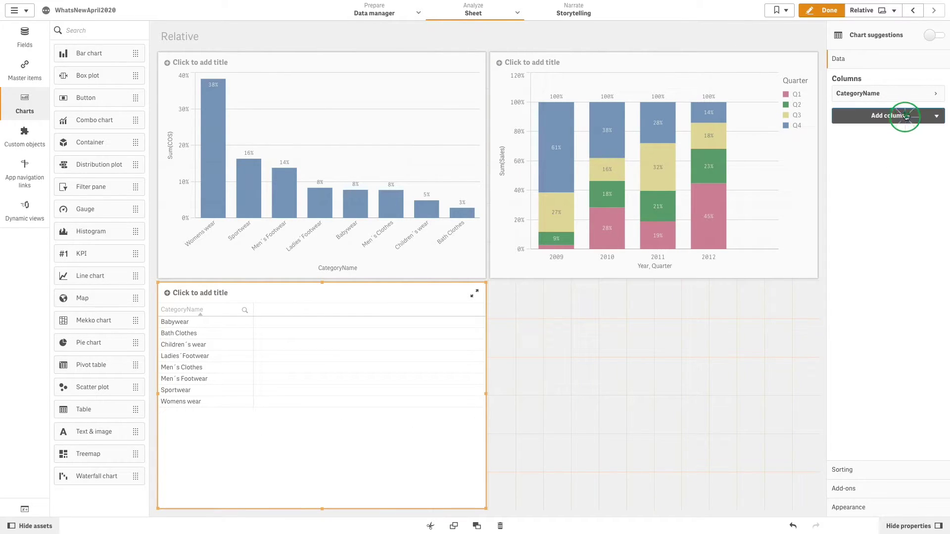
{"action": "left_click", "coordinate": [892, 160]}
- Add a Sum(Sales) table column formatted as whole numbers with the 1 000 pattern
{"action": "type", "text": "Sales"}
{"action": "left_click", "coordinate": [883, 220]}
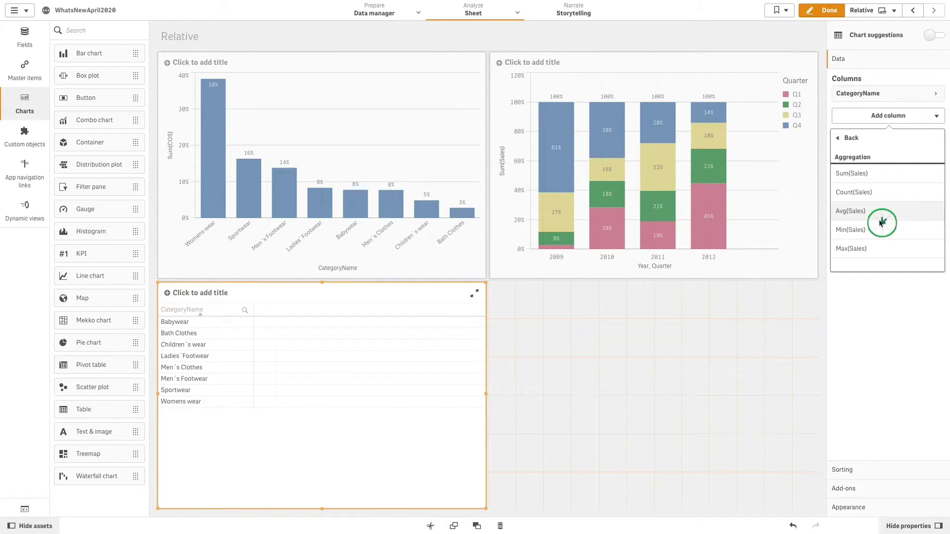
{"action": "left_click", "coordinate": [866, 174]}
{"action": "left_click", "coordinate": [886, 118]}
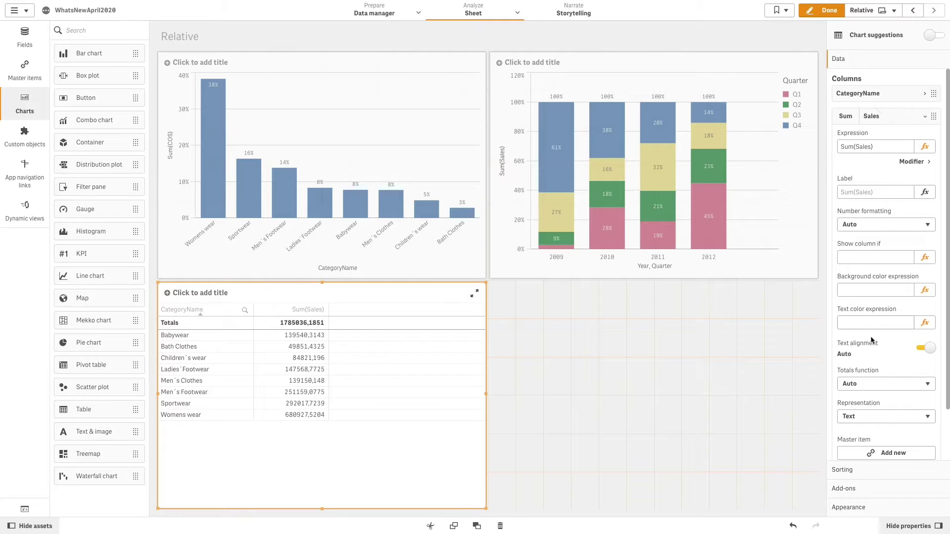
{"action": "left_click", "coordinate": [878, 225]}
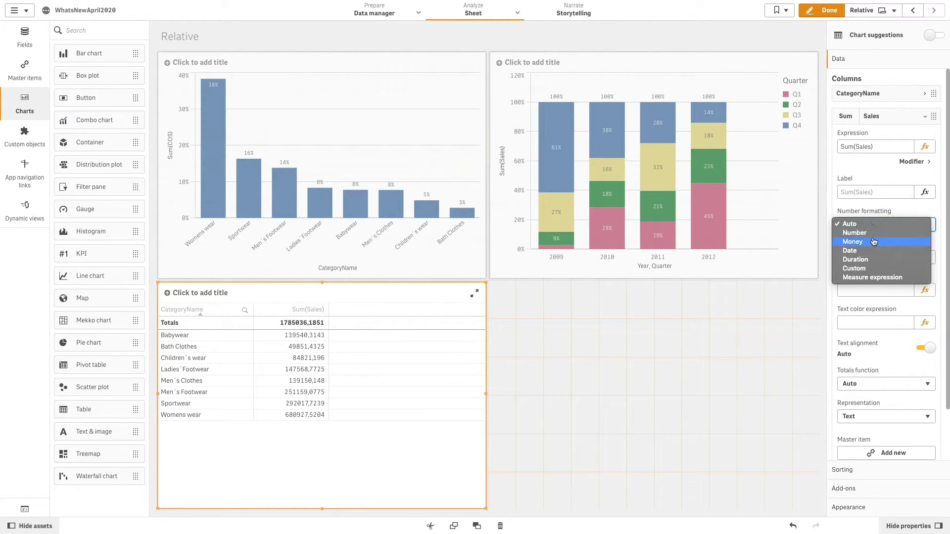
{"action": "left_click", "coordinate": [875, 236]}
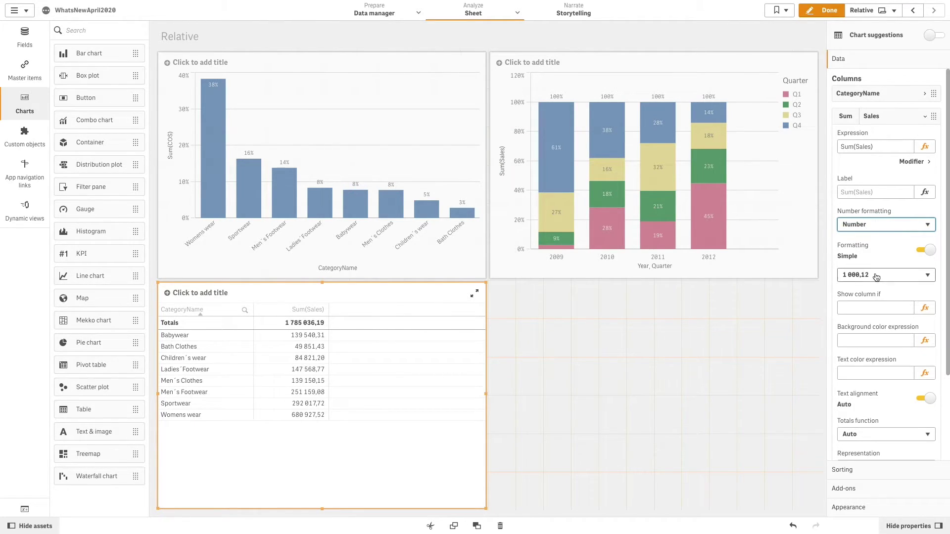
{"action": "left_click", "coordinate": [876, 276]}
{"action": "left_click", "coordinate": [876, 257]}
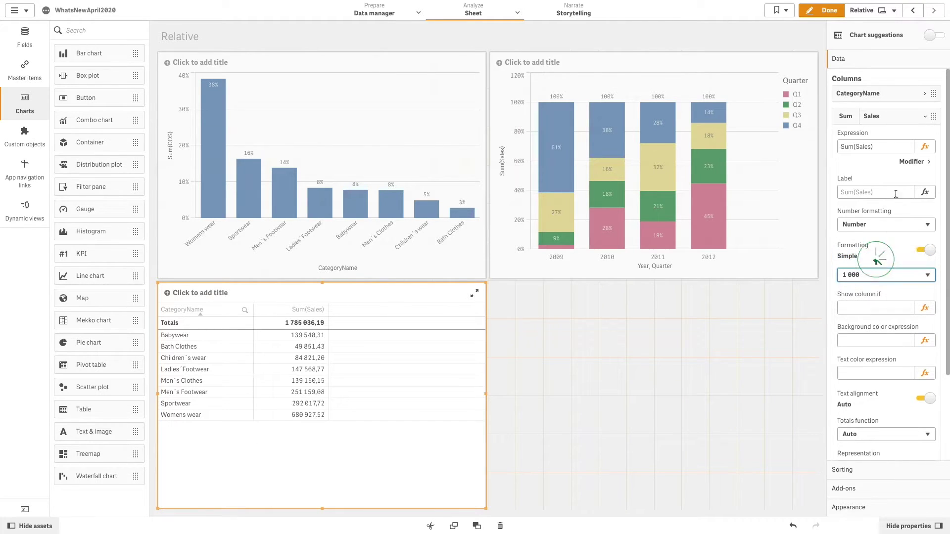
{"action": "left_click", "coordinate": [899, 123]}
{"action": "left_click", "coordinate": [897, 140]}
- Add a second Sum(Sales) column formatted as 12% percentages
{"action": "left_click", "coordinate": [894, 179]}
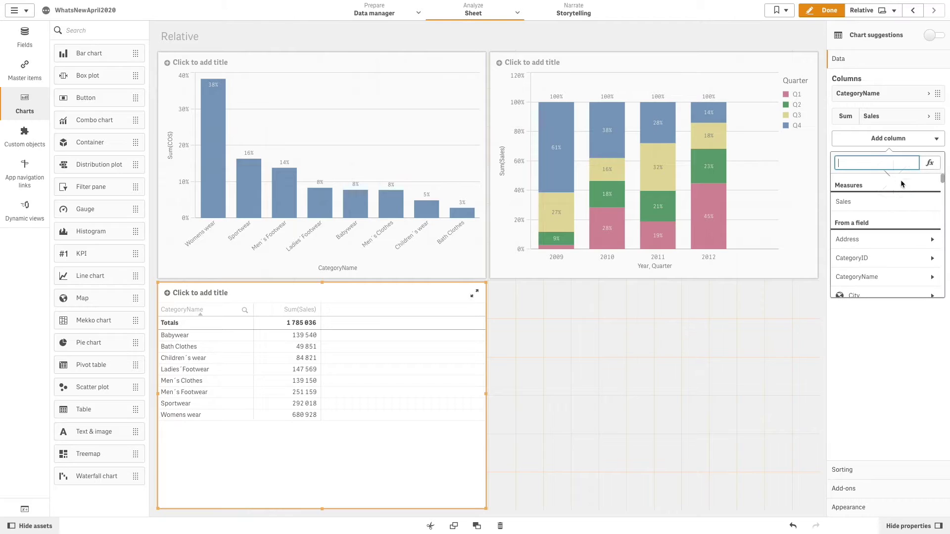
{"action": "type", "text": "Sales"}
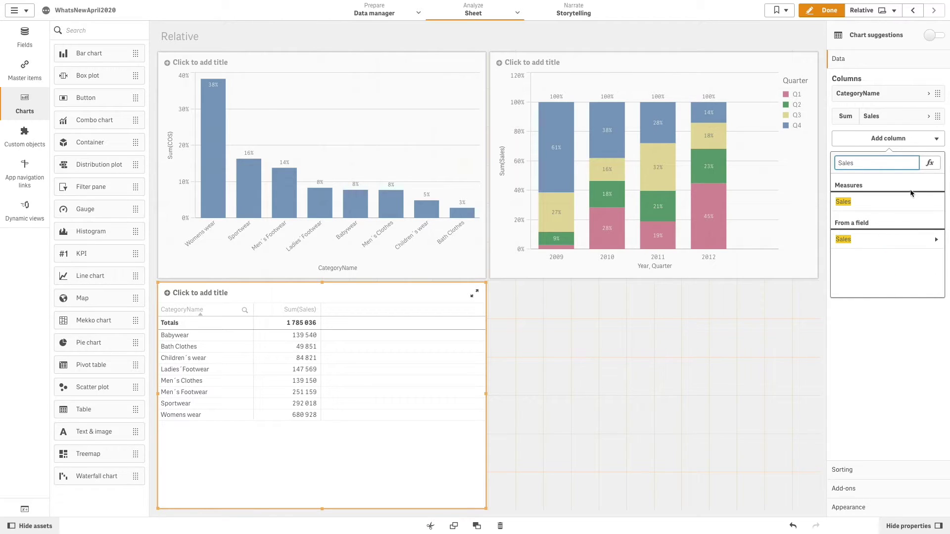
{"action": "left_click", "coordinate": [886, 239]}
{"action": "left_click", "coordinate": [885, 198]}
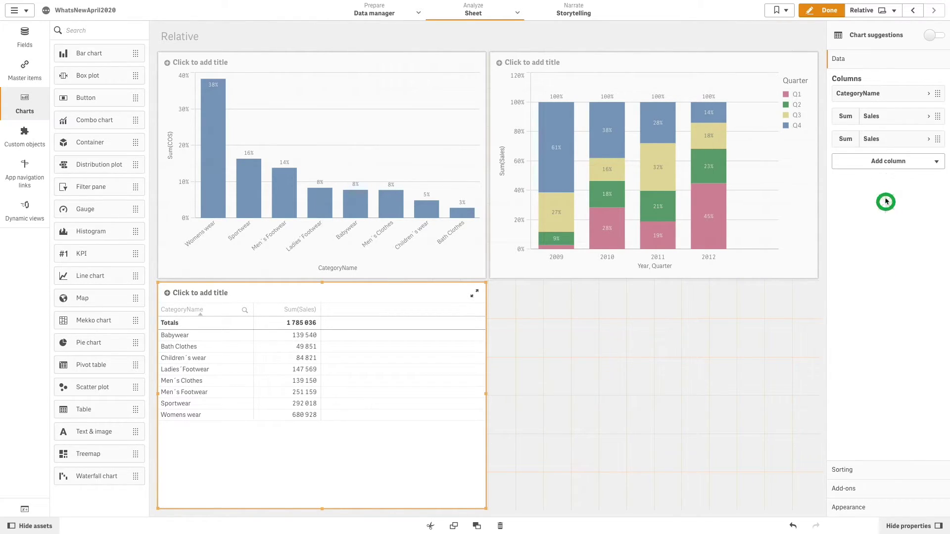
{"action": "left_click", "coordinate": [904, 141]}
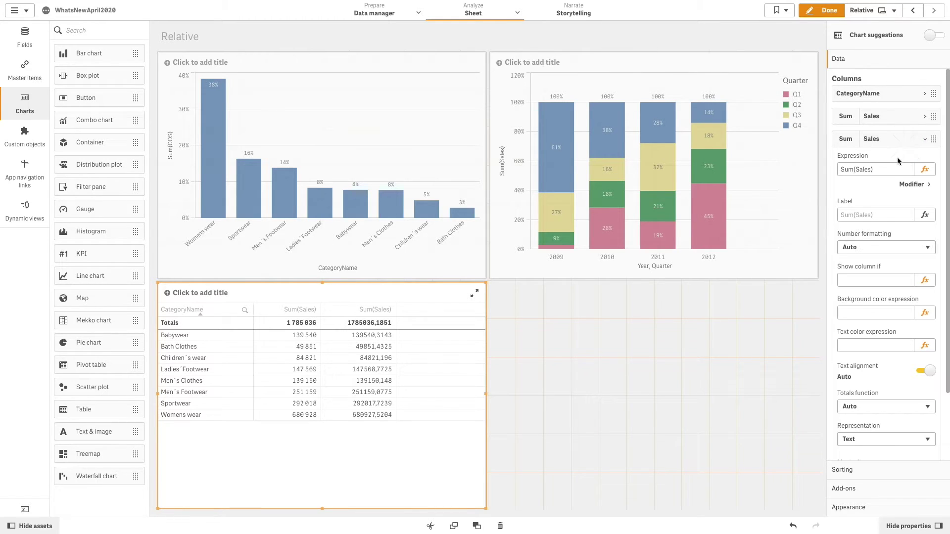
{"action": "left_click", "coordinate": [895, 249]}
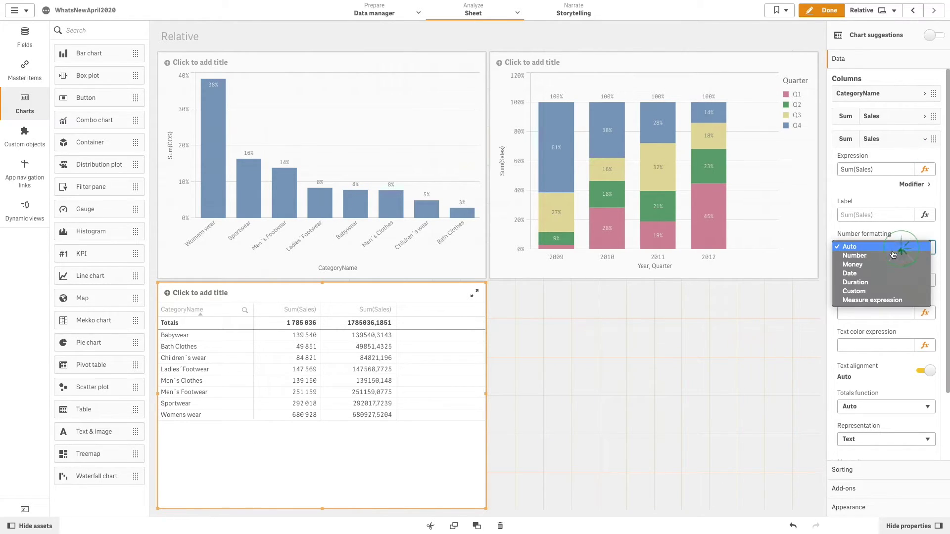
{"action": "left_click", "coordinate": [890, 256]}
{"action": "left_click", "coordinate": [879, 296]}
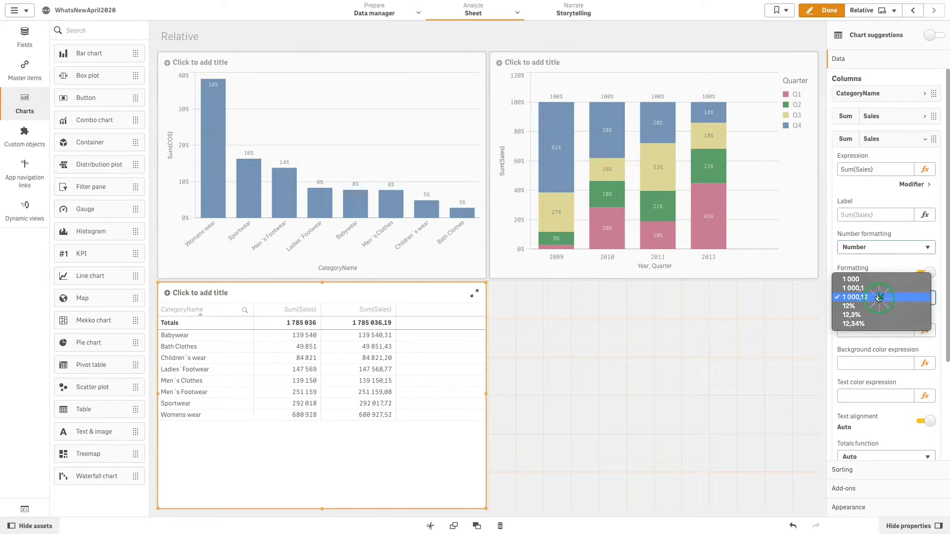
{"action": "left_click", "coordinate": [878, 306]}
- Set that column to Relative numbers and label it 'Total and disregard'
{"action": "left_click", "coordinate": [911, 184]}
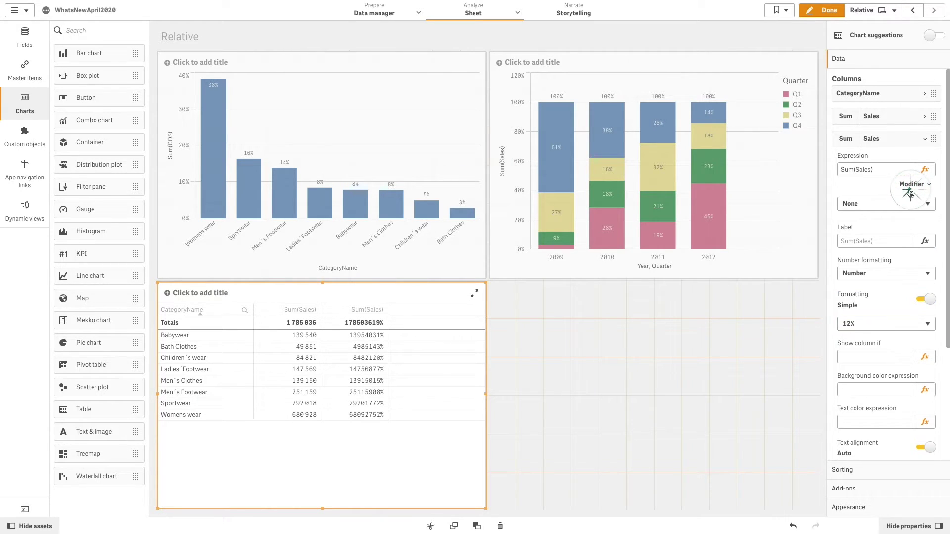
{"action": "left_click", "coordinate": [906, 203]}
{"action": "left_click", "coordinate": [888, 246]}
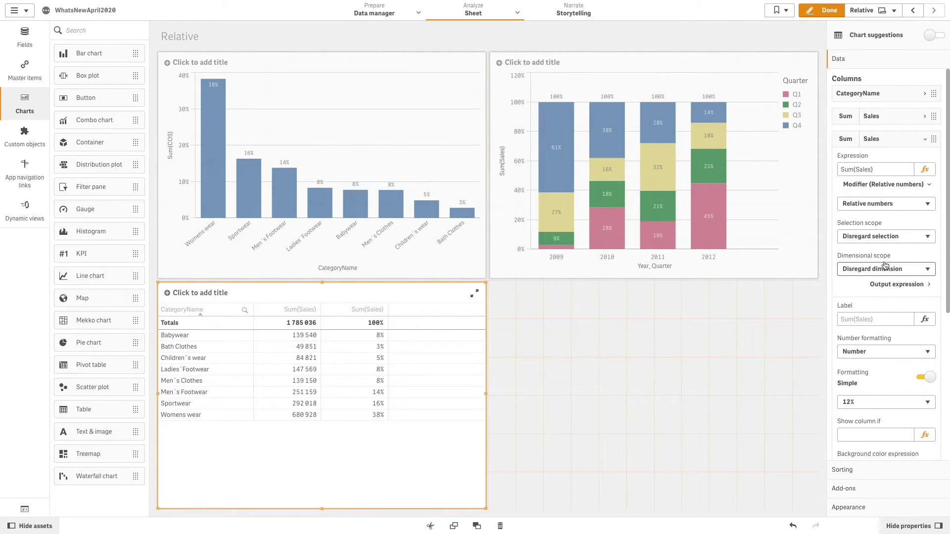
{"action": "left_click", "coordinate": [885, 320]}
{"action": "type", "text": "Total and disregard"}
{"action": "key", "text": "Return"}
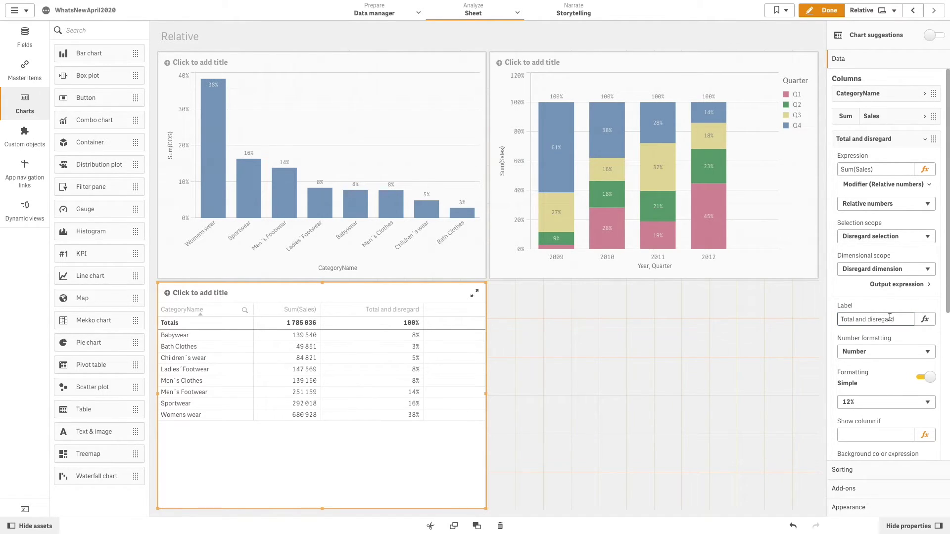
{"action": "left_click", "coordinate": [925, 139]}
- Add a third Sum(Sales) column formatted as 12% percentages
{"action": "left_click", "coordinate": [905, 162]}
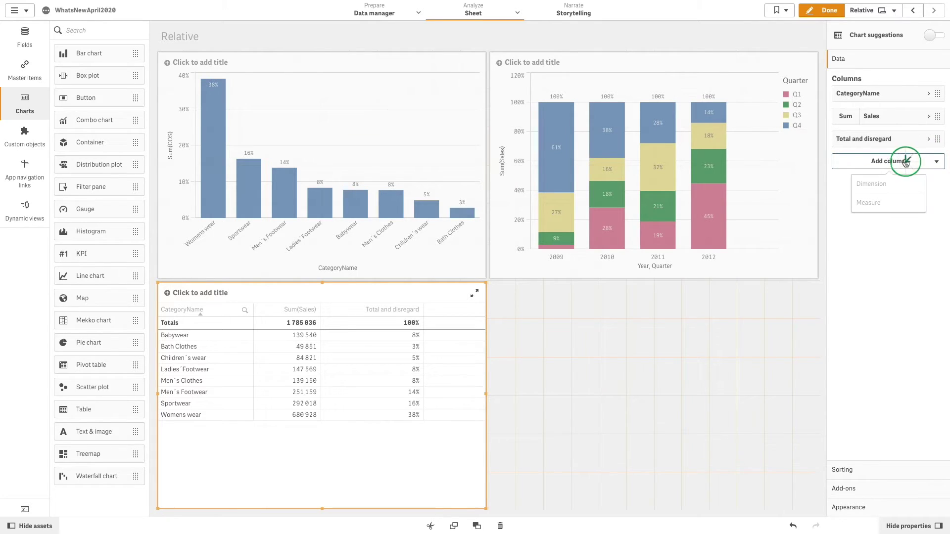
{"action": "left_click", "coordinate": [895, 203]}
{"action": "type", "text": "Sales"}
{"action": "left_click", "coordinate": [886, 257]}
{"action": "left_click", "coordinate": [891, 223]}
{"action": "left_click", "coordinate": [895, 166]}
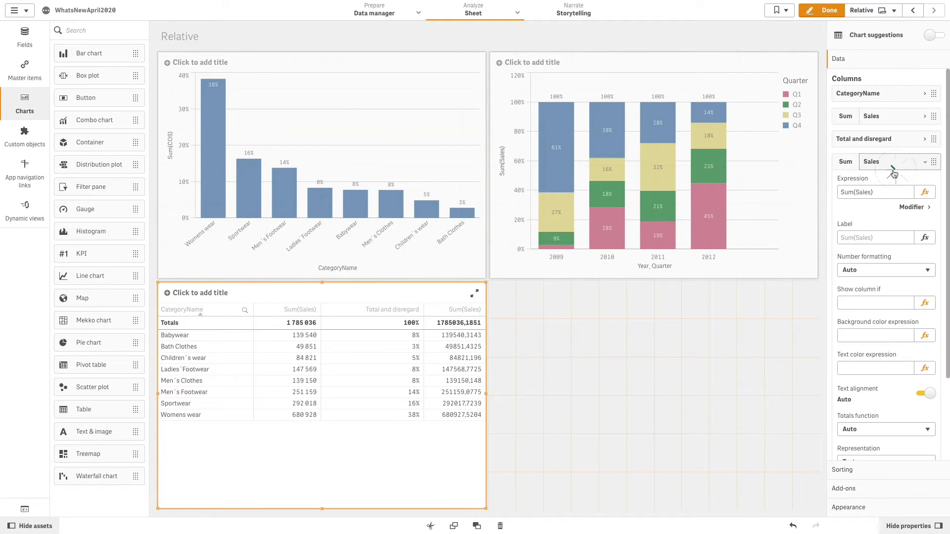
{"action": "left_click", "coordinate": [880, 271]}
{"action": "left_click", "coordinate": [874, 281]}
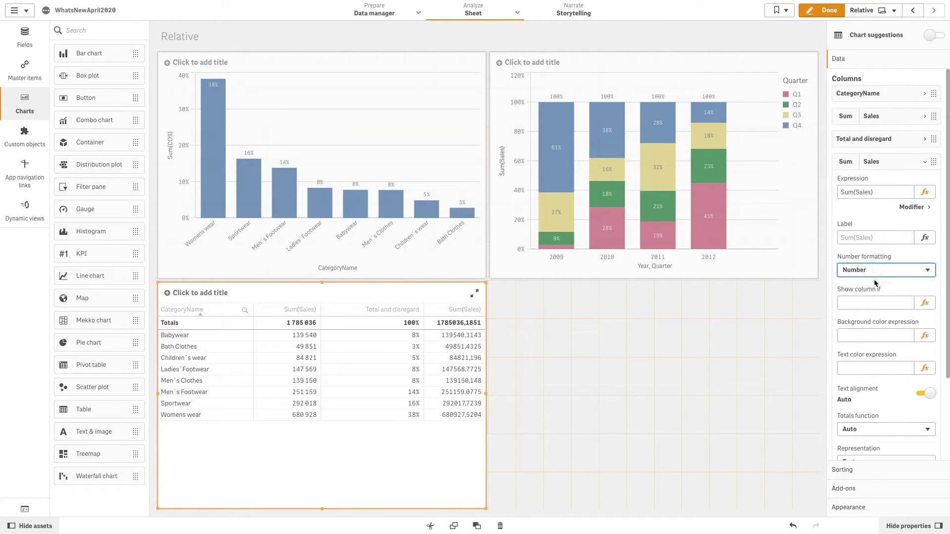
{"action": "left_click", "coordinate": [867, 321]}
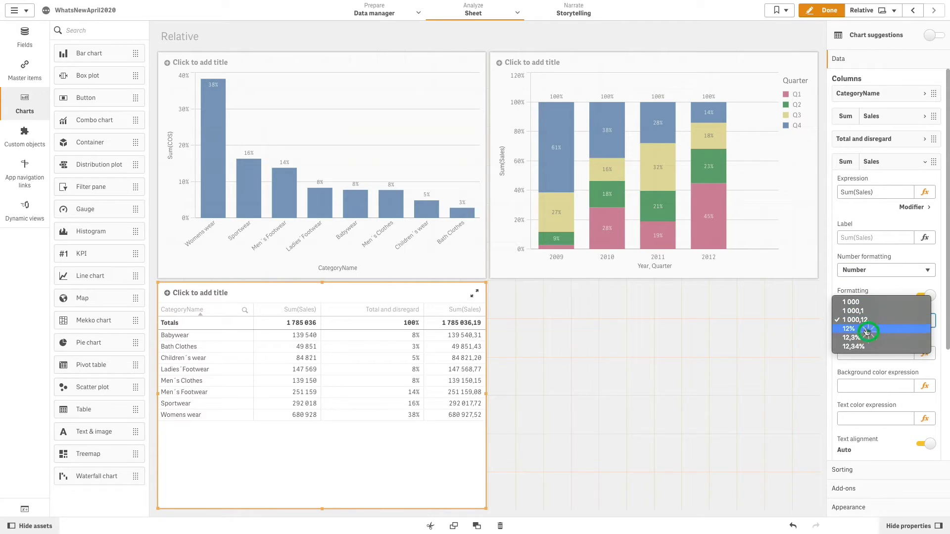
{"action": "left_click", "coordinate": [867, 329]}
- Set it to Relative numbers with Current selection scope, still disregarding the dimension
{"action": "left_click", "coordinate": [915, 209]}
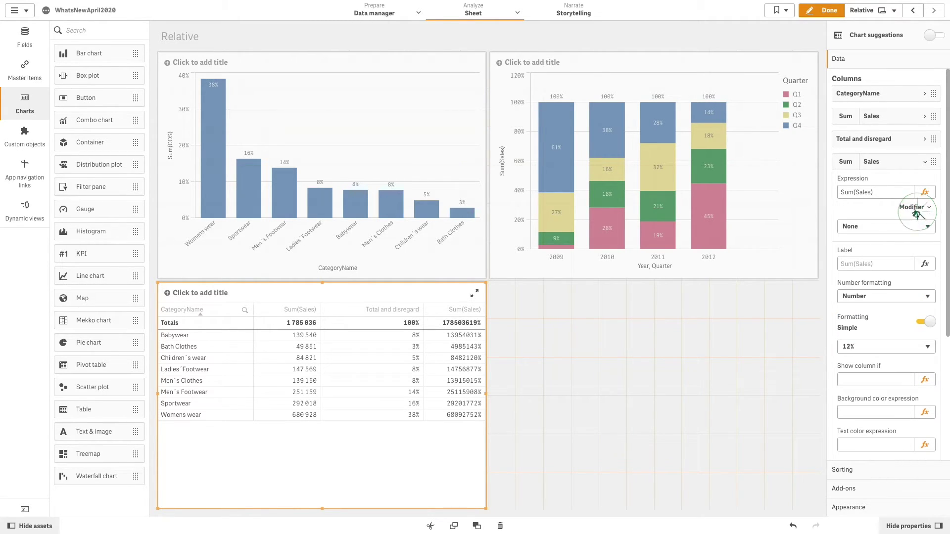
{"action": "left_click", "coordinate": [888, 233]}
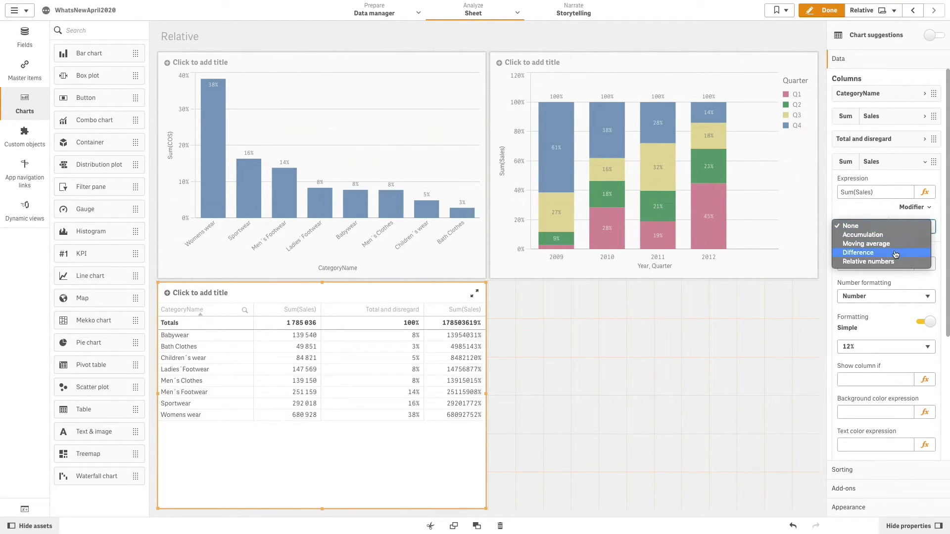
{"action": "left_click", "coordinate": [892, 261]}
{"action": "left_click", "coordinate": [905, 259]}
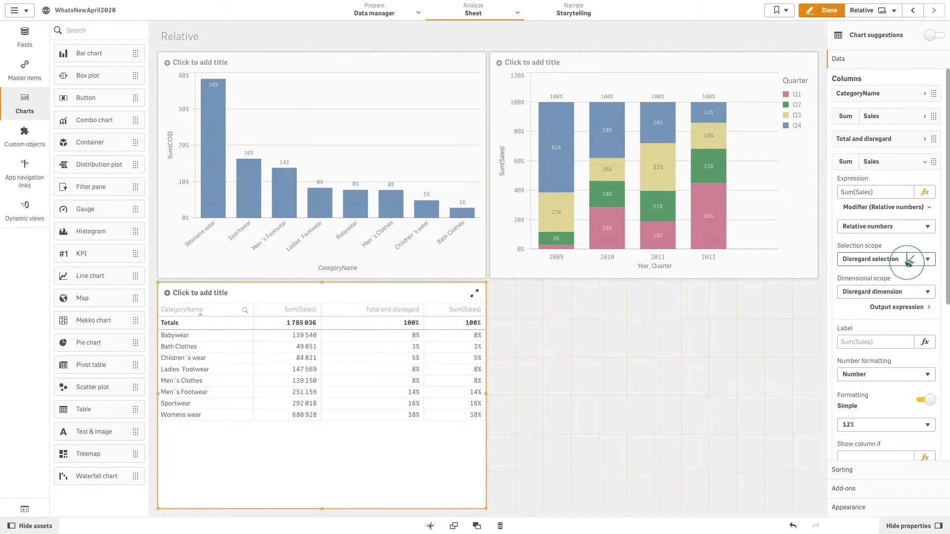
{"action": "left_click", "coordinate": [900, 240]}
{"action": "left_click", "coordinate": [902, 292]}
{"action": "left_click", "coordinate": [890, 293]}
- Label the column 'Current and disregard'
{"action": "left_click", "coordinate": [879, 341]}
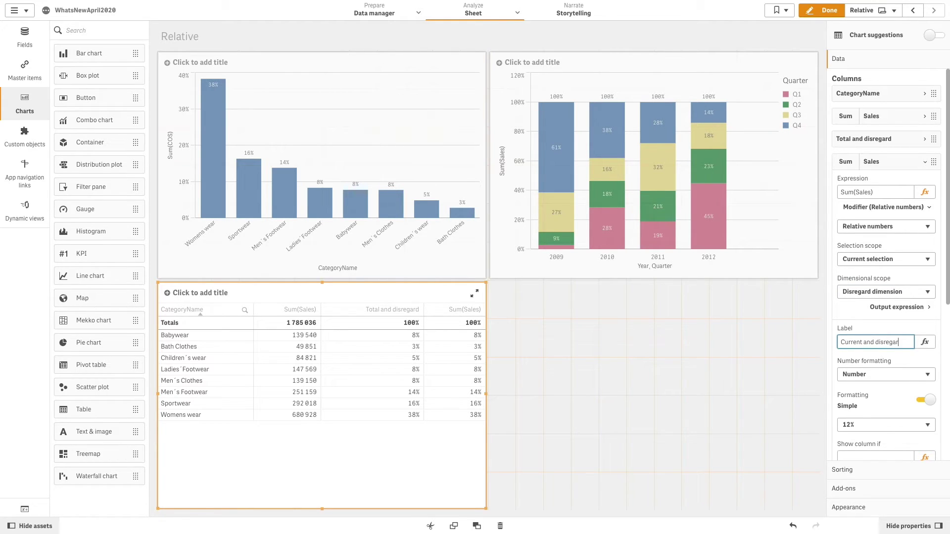
{"action": "type", "text": "Current and disregard"}
{"action": "key", "text": "Return"}
{"action": "left_click", "coordinate": [906, 162]}
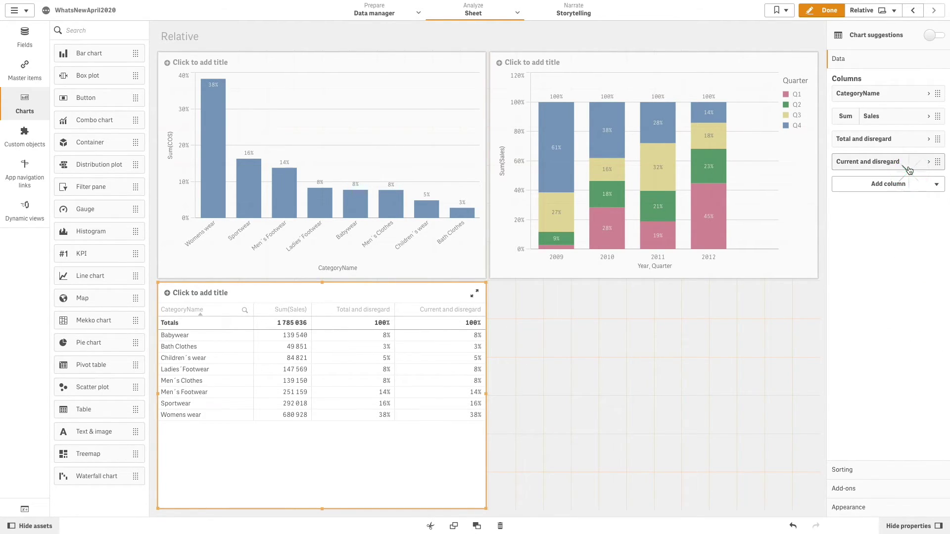
{"action": "left_click", "coordinate": [909, 183]}
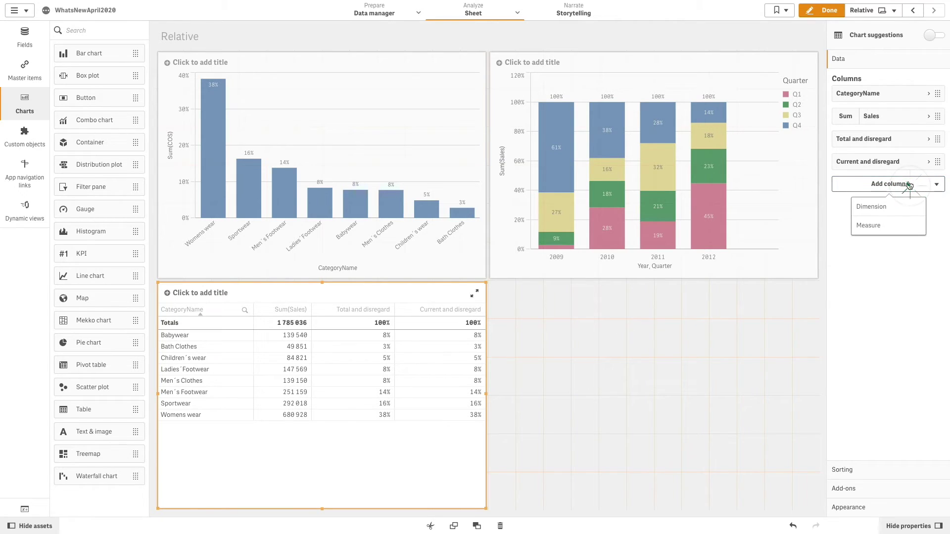
- Add a fourth Sum(Sales) column formatted as 12% percentages
{"action": "left_click", "coordinate": [894, 226]}
{"action": "type", "text": "Sales"}
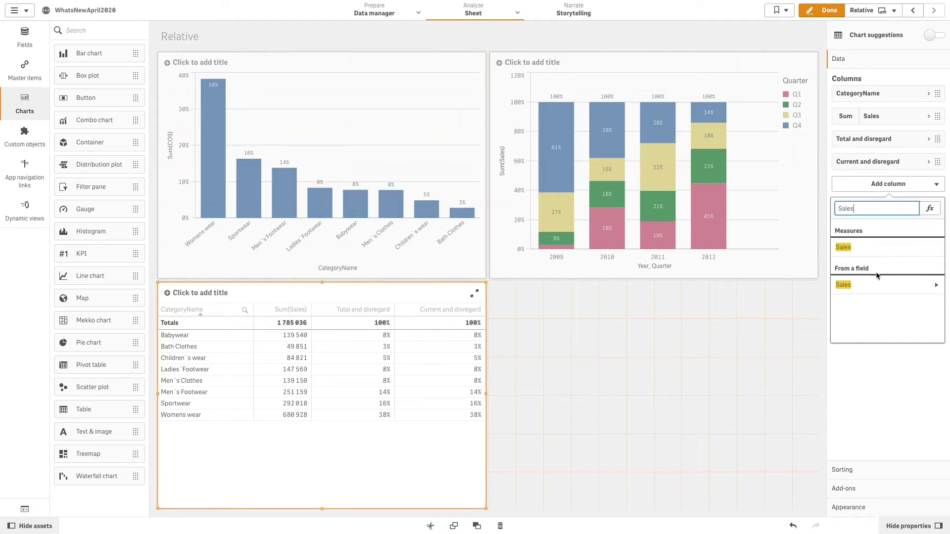
{"action": "left_click", "coordinate": [877, 283]}
{"action": "left_click", "coordinate": [875, 240]}
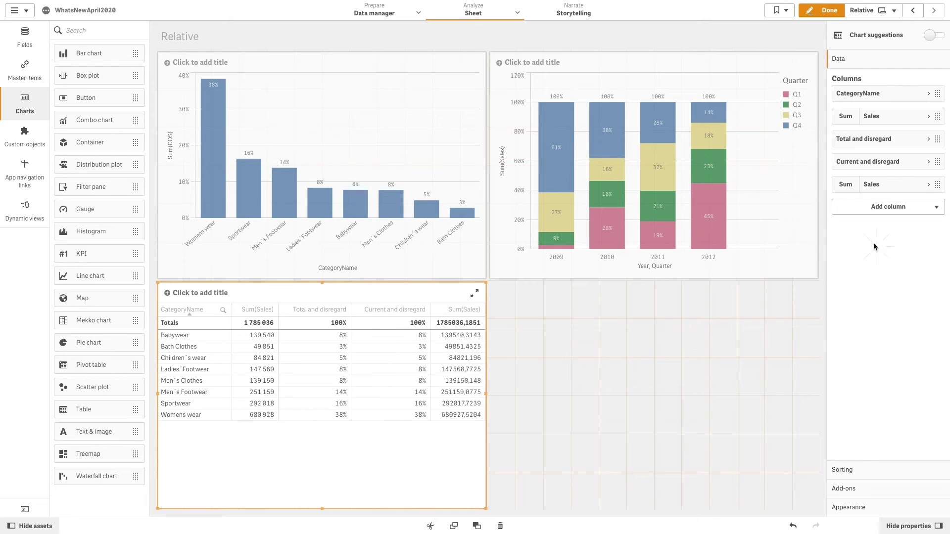
{"action": "left_click", "coordinate": [889, 186]}
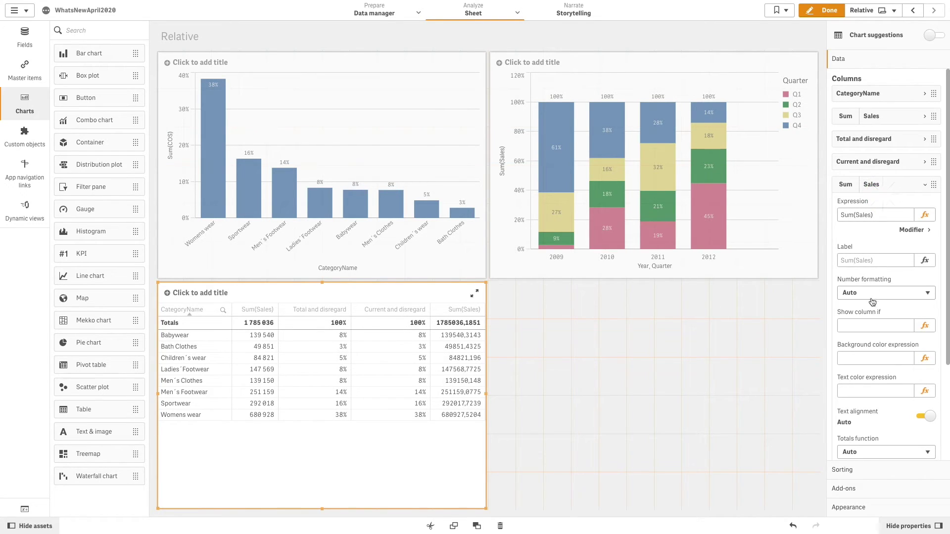
{"action": "left_click", "coordinate": [886, 293]}
{"action": "left_click", "coordinate": [883, 303]}
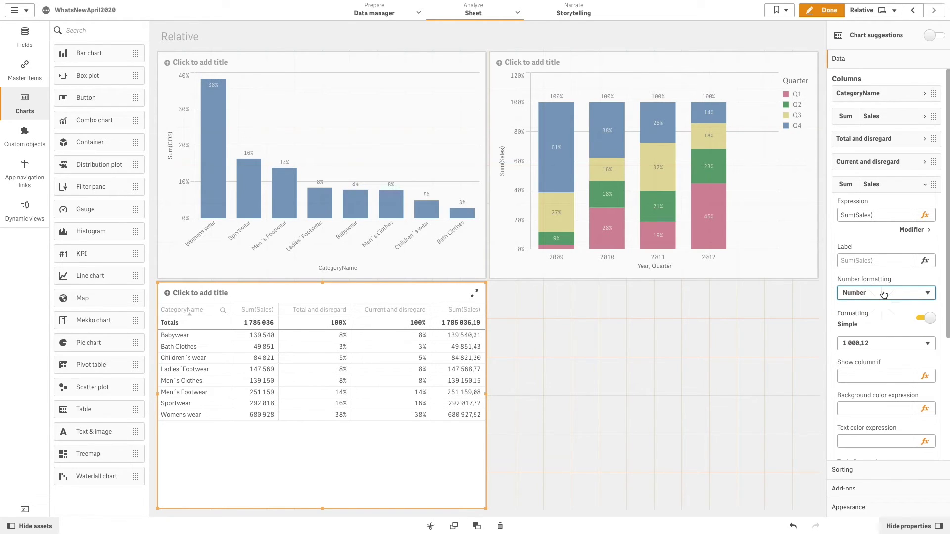
{"action": "left_click", "coordinate": [873, 343]}
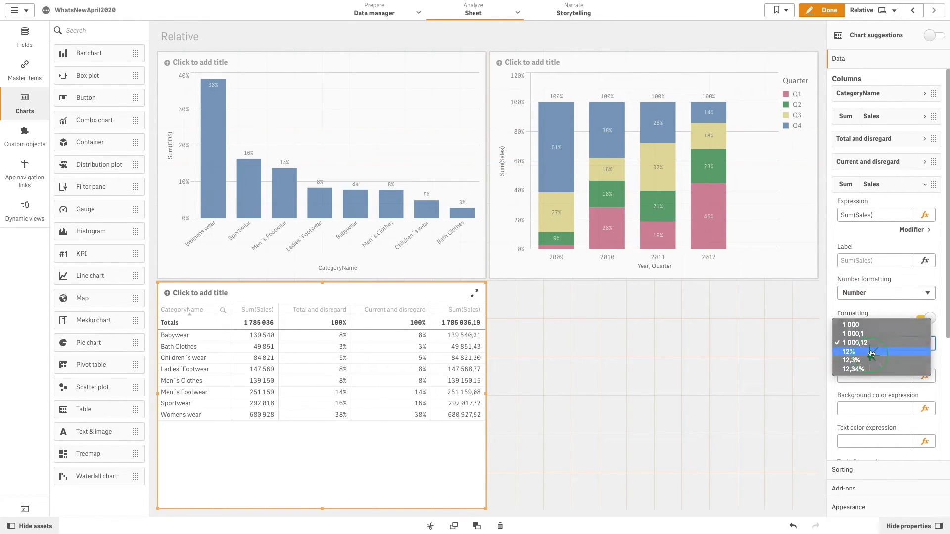
{"action": "left_click", "coordinate": [870, 351]}
- Make it Relative numbers against field CategoryName, value Babywear
{"action": "left_click", "coordinate": [914, 229]}
{"action": "left_click", "coordinate": [893, 283]}
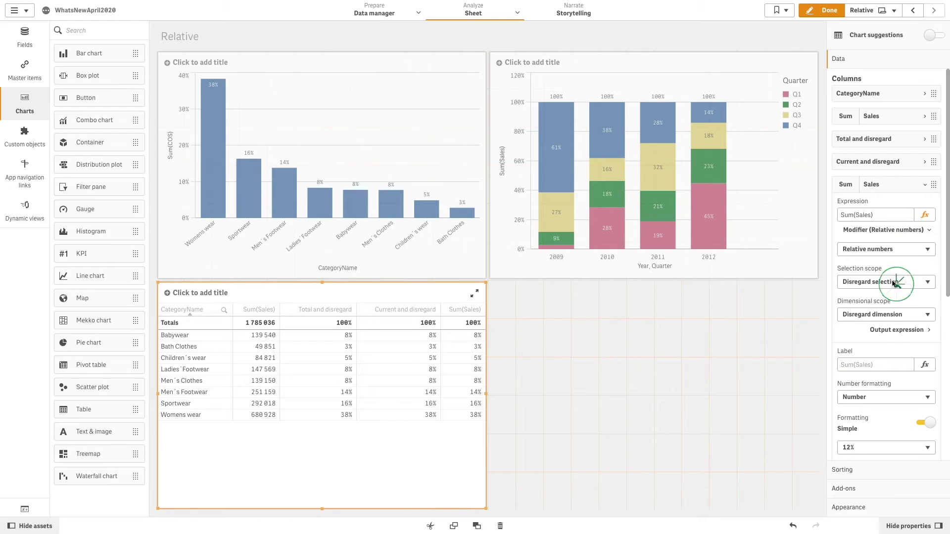
{"action": "left_click", "coordinate": [890, 272]}
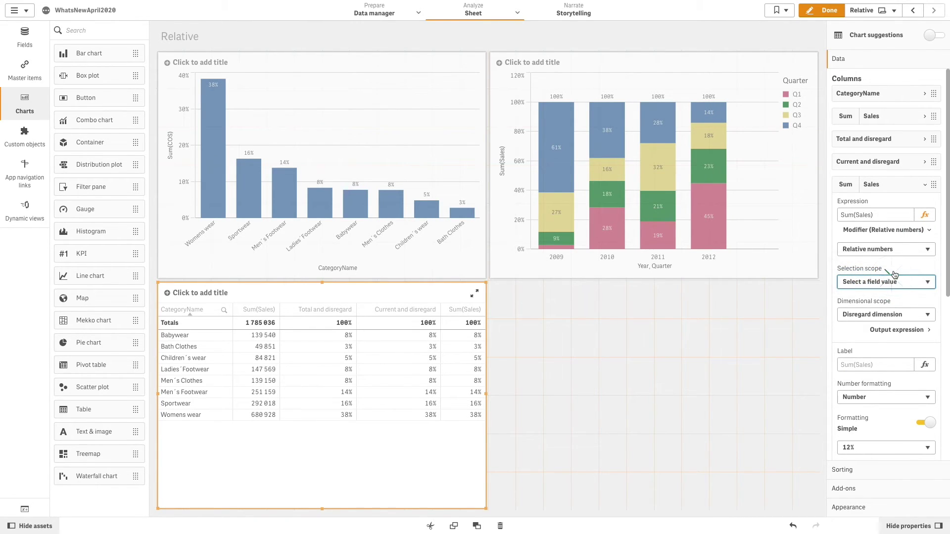
{"action": "left_click", "coordinate": [923, 319]}
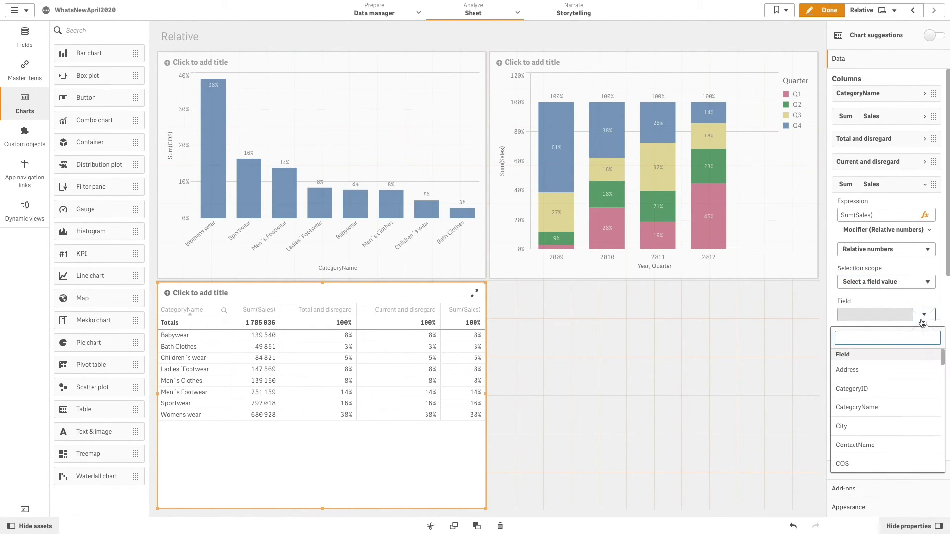
{"action": "left_click", "coordinate": [885, 406]}
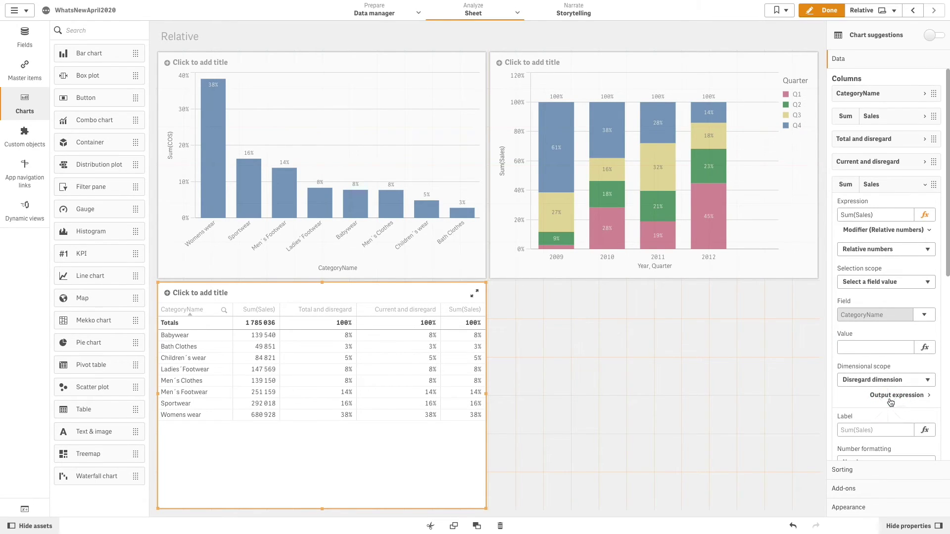
{"action": "left_click", "coordinate": [888, 348]}
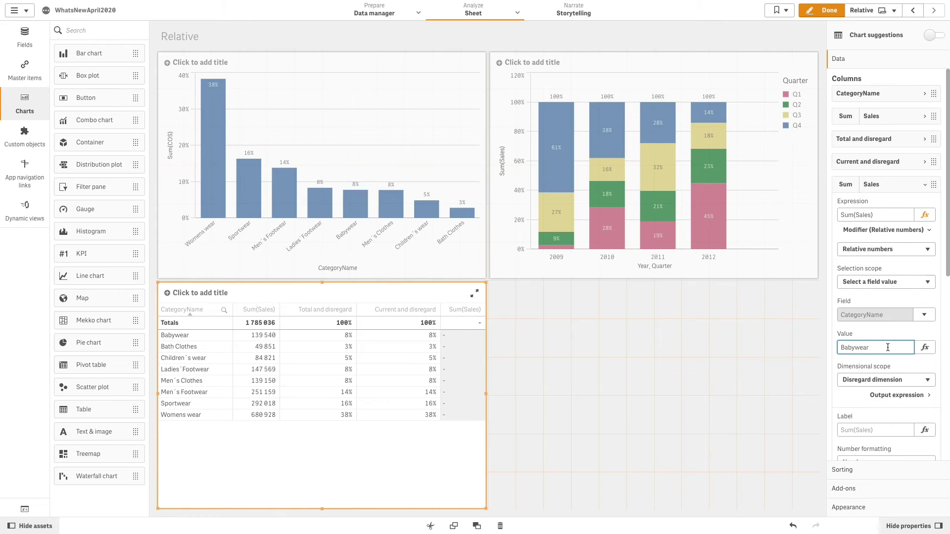
{"action": "left_click", "coordinate": [900, 188]}
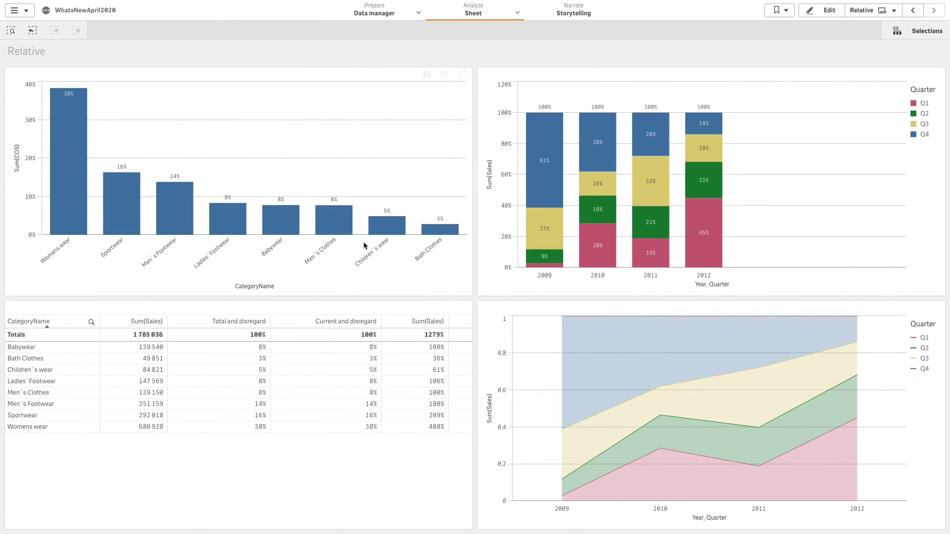
- Select categories Men´s Footwear through Children´s wear on the bar chart and confirm
{"action": "left_click_drag", "start_coordinate": [407, 241], "coordinate": [149, 237]}
{"action": "left_click", "coordinate": [456, 57]}
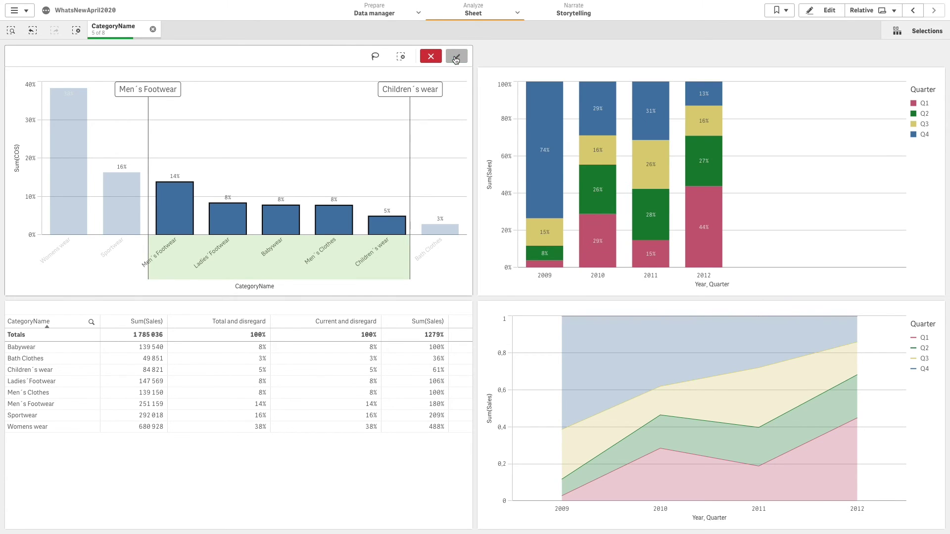